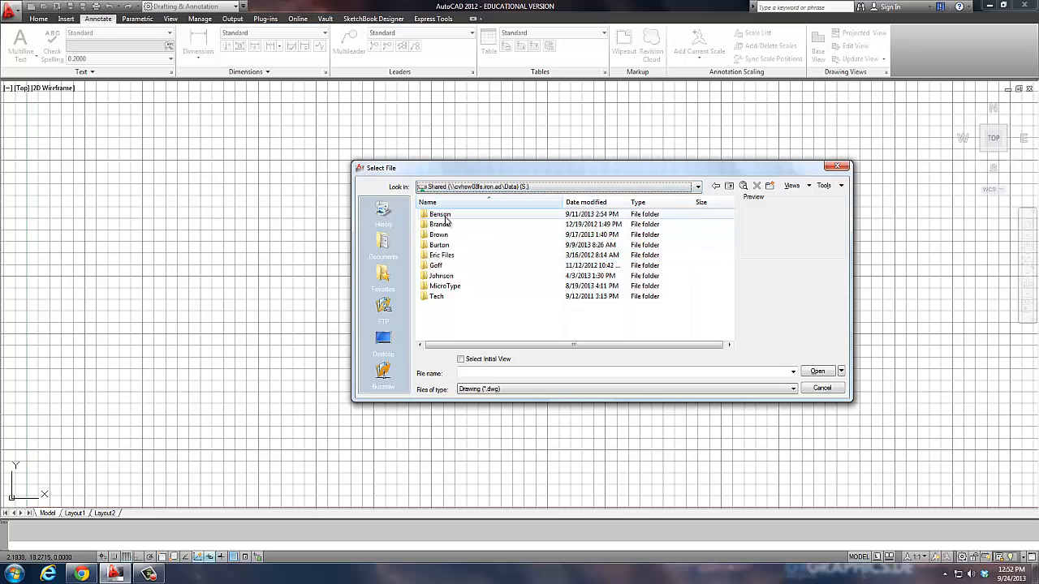
# - Open the drawing EX8-6 from the AutoCAD Excercises folder inside 1-Pre-Engineering
pyautogui.doubleClick(439, 214)
pyautogui.doubleClick(449, 226)
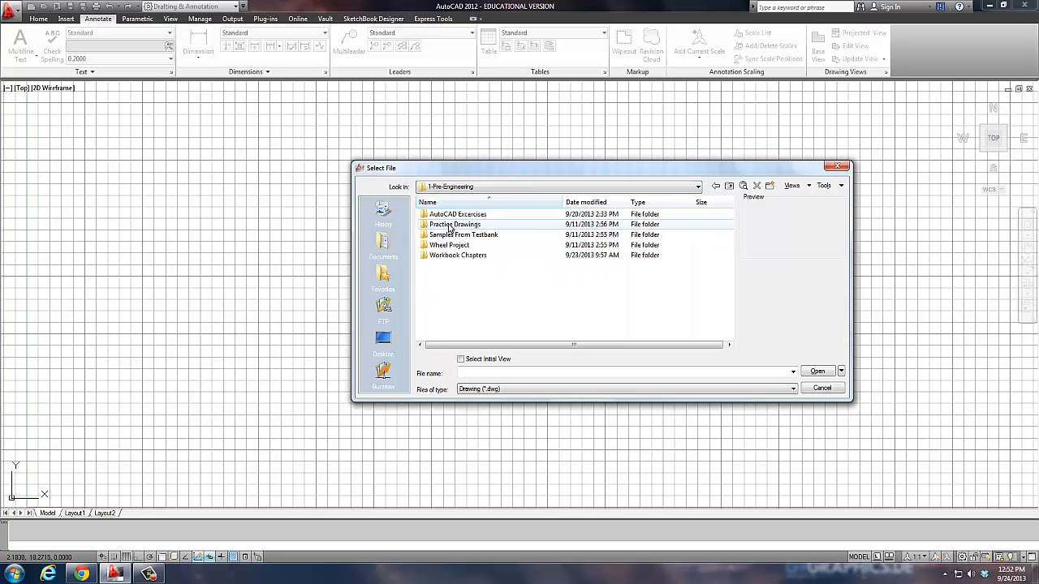
pyautogui.doubleClick(451, 215)
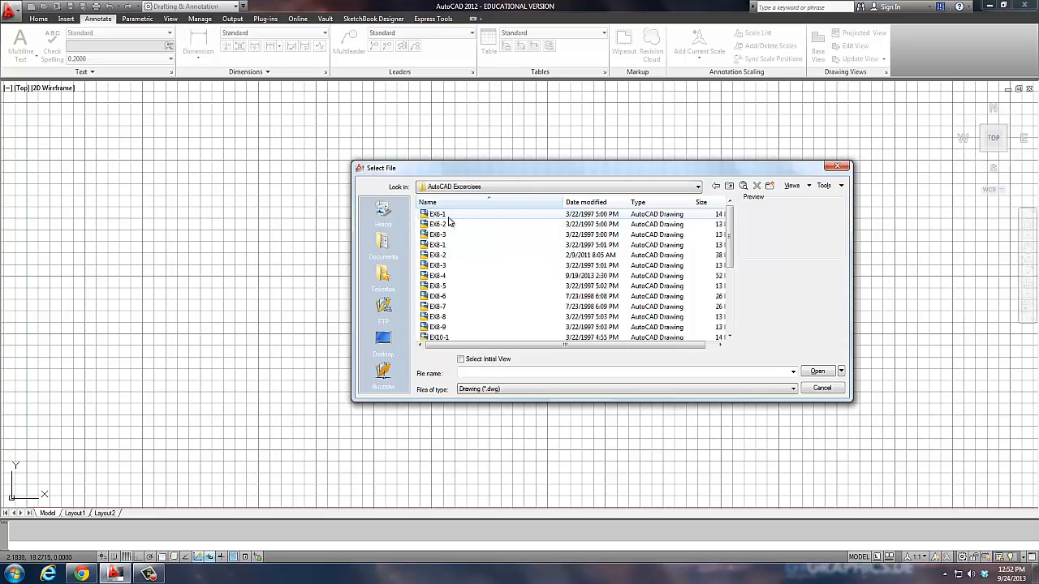
pyautogui.click(437, 296)
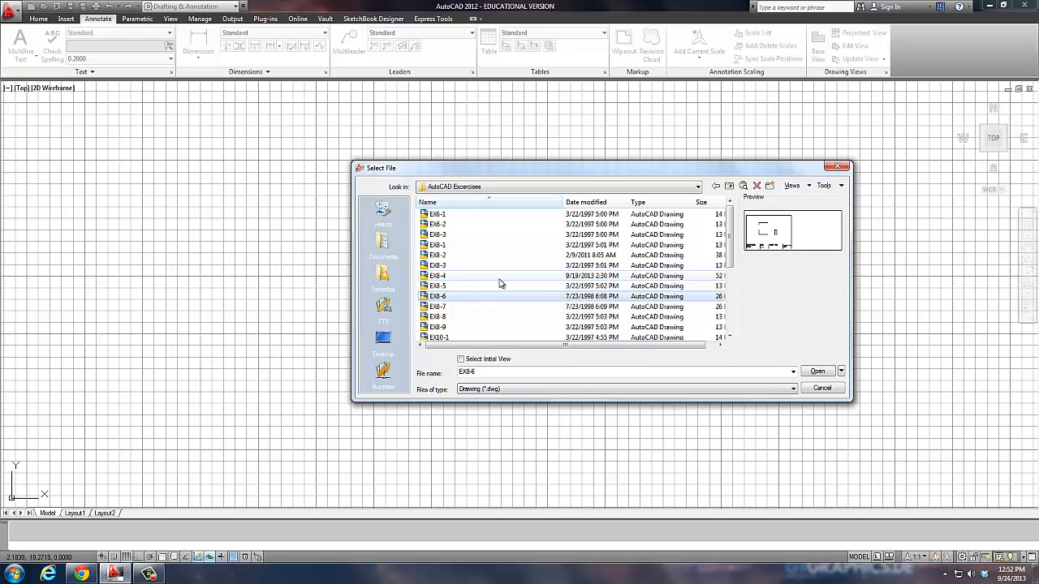
pyautogui.click(818, 371)
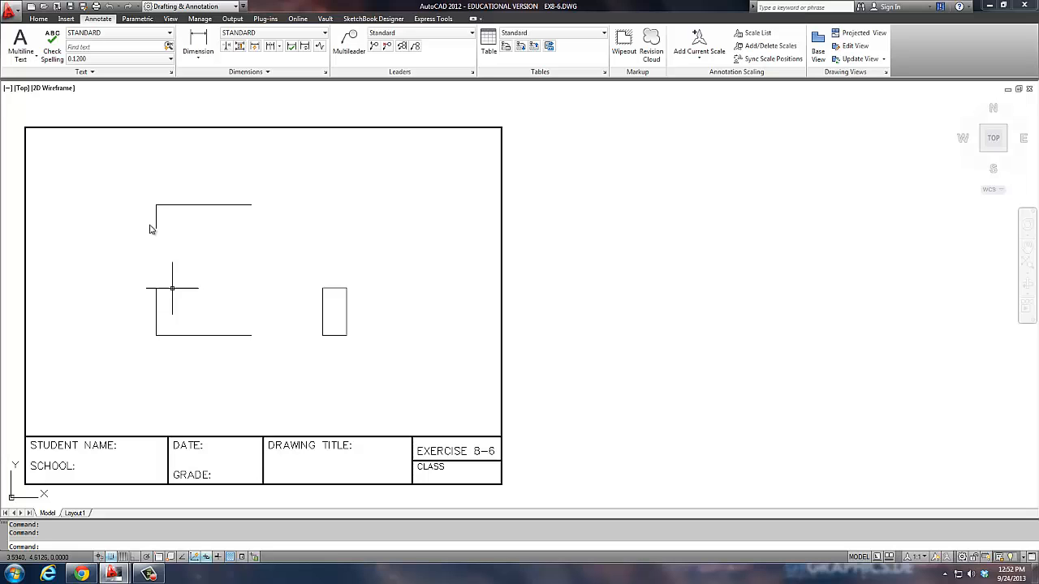
# - With grid snap off and object snap on, start a polyline at the right endpoint of the front view's bottom edge
pyautogui.click(39, 18)
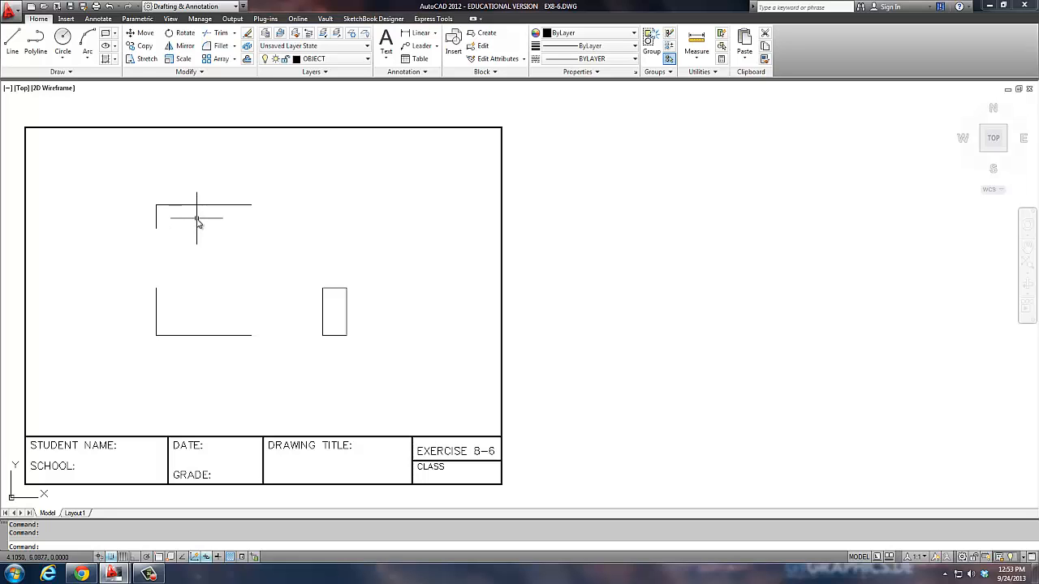
pyautogui.write('z')
pyautogui.press('Return')
pyautogui.write('e')
pyautogui.press('Return')
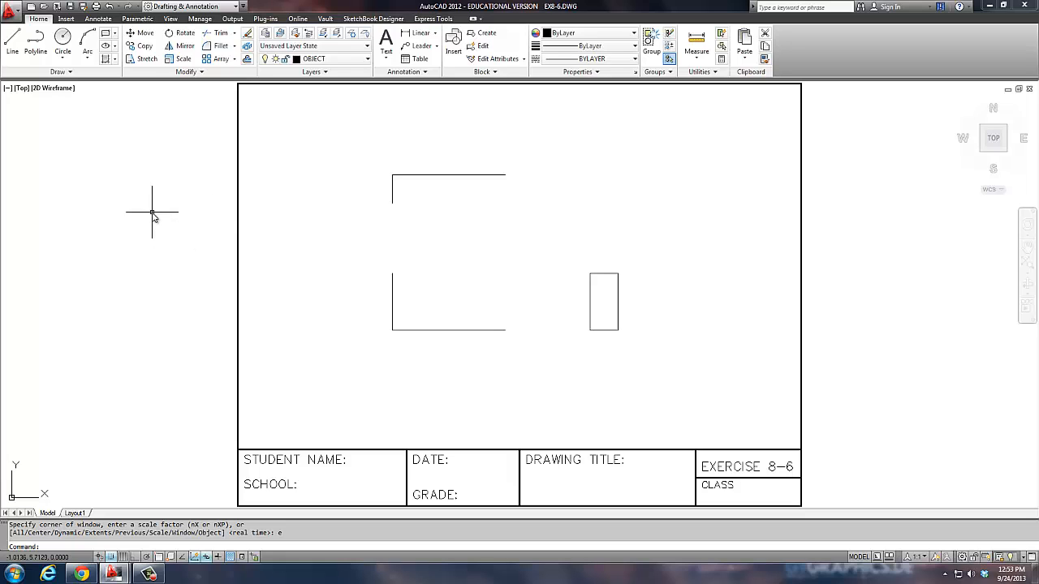
pyautogui.write('pl')
pyautogui.press('Return')
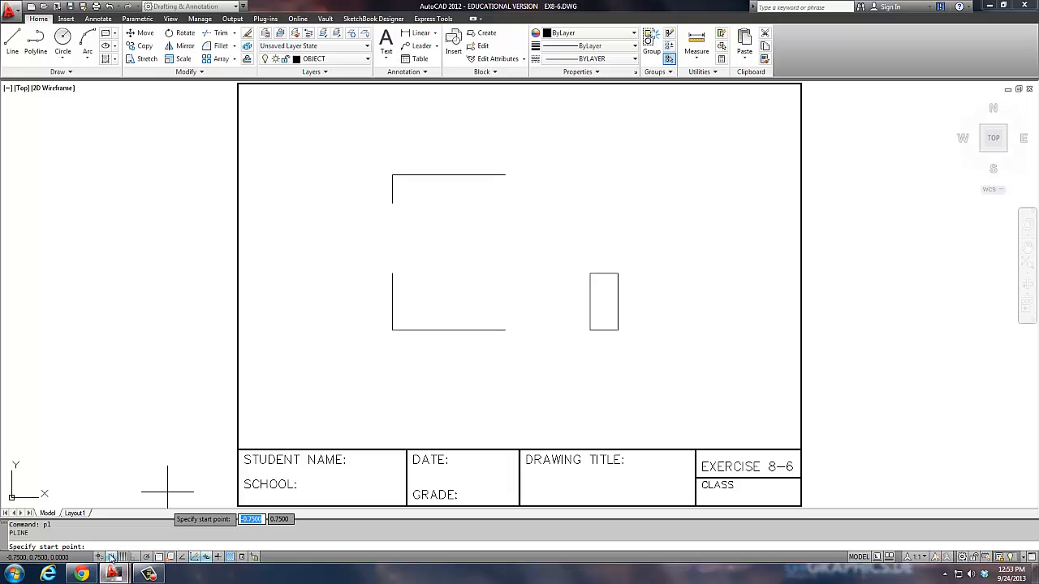
pyautogui.click(111, 557)
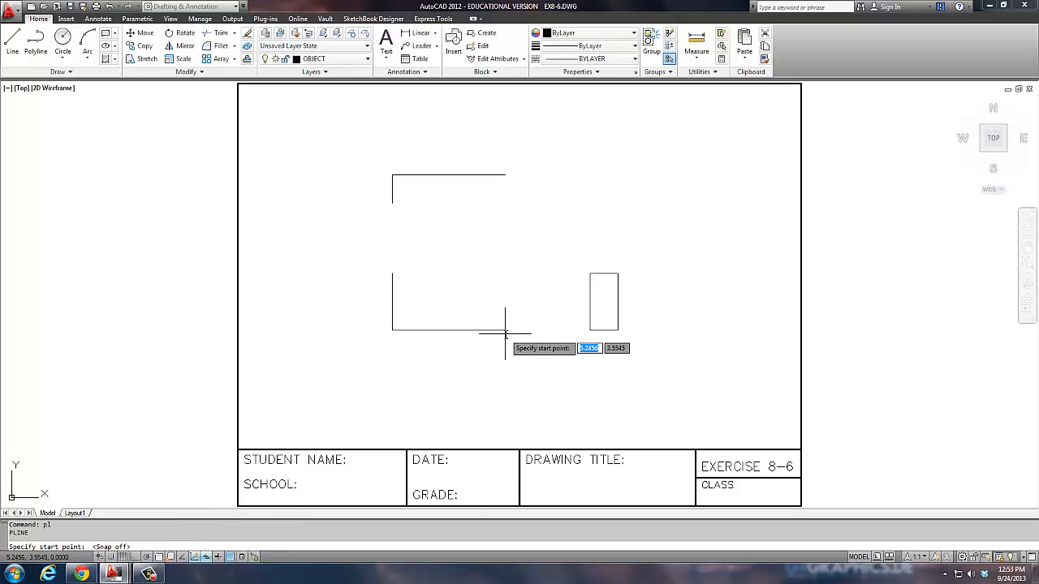
pyautogui.press('F3')
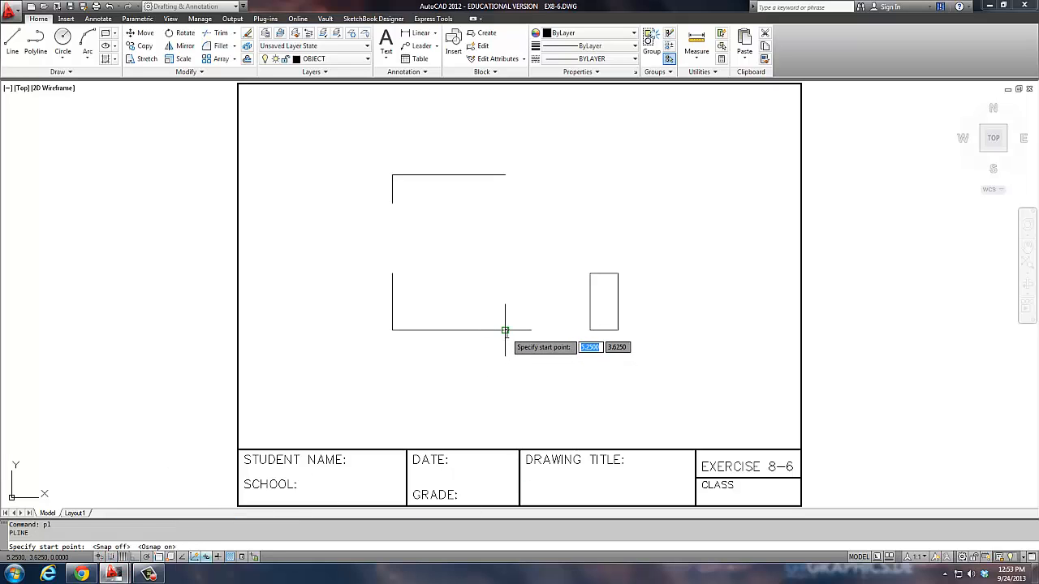
pyautogui.click(505, 330)
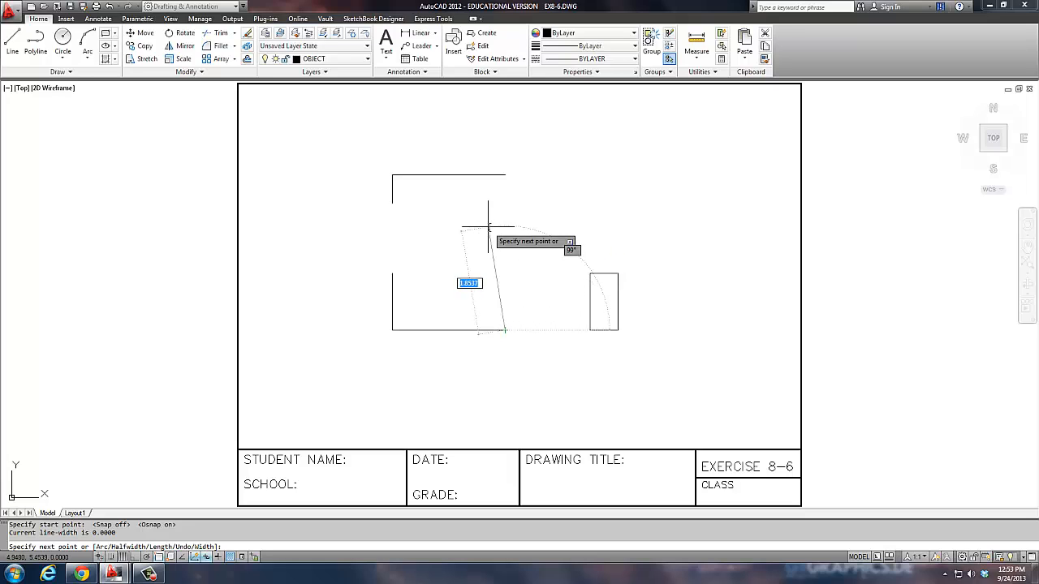
# - Draw the polyline's first segment 0.5 long at 90° to form the front view's right edge
pyautogui.write('.5')
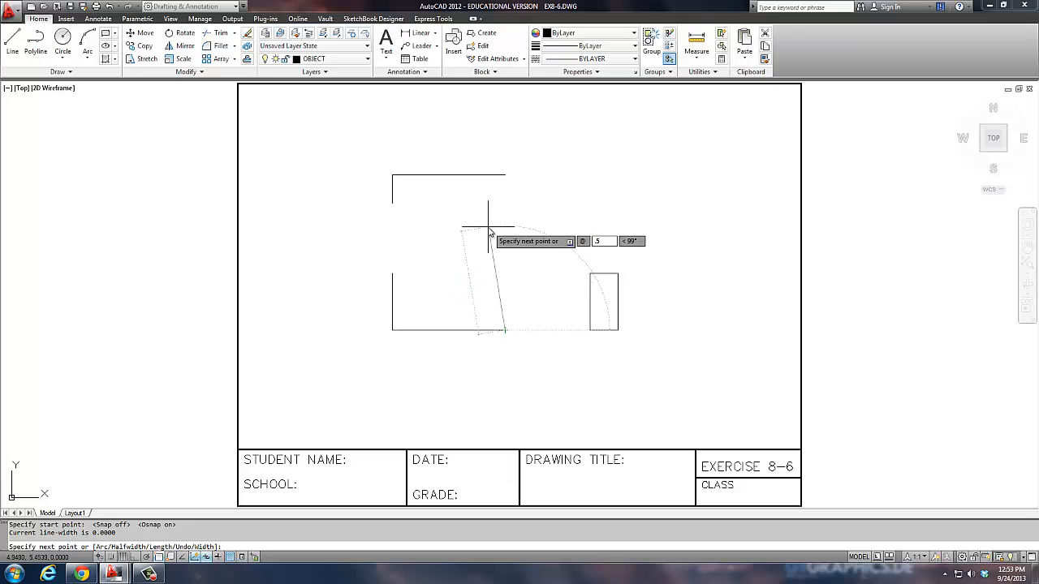
pyautogui.press('Tab')
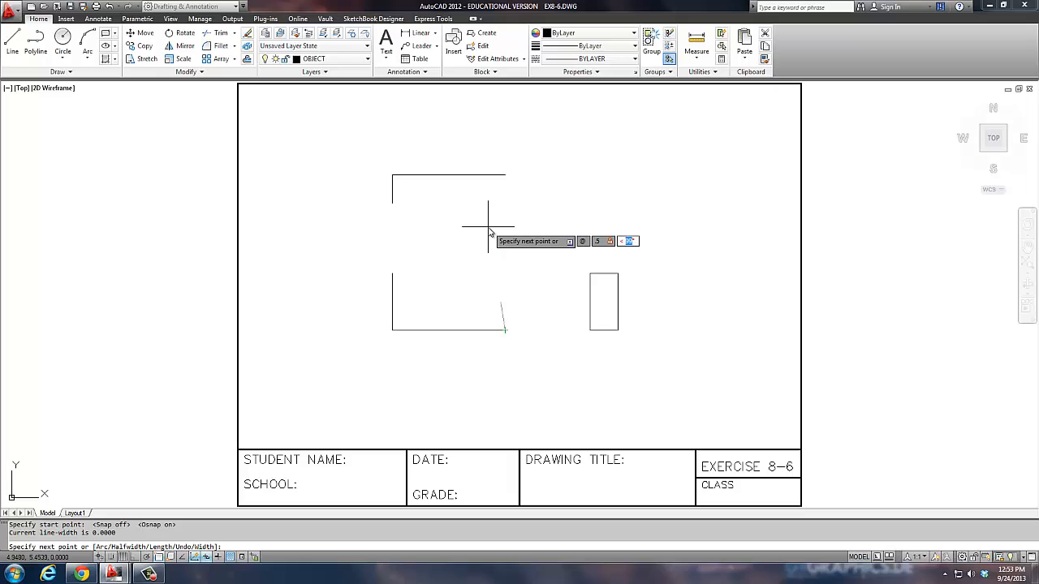
pyautogui.write('90')
pyautogui.press('Return')
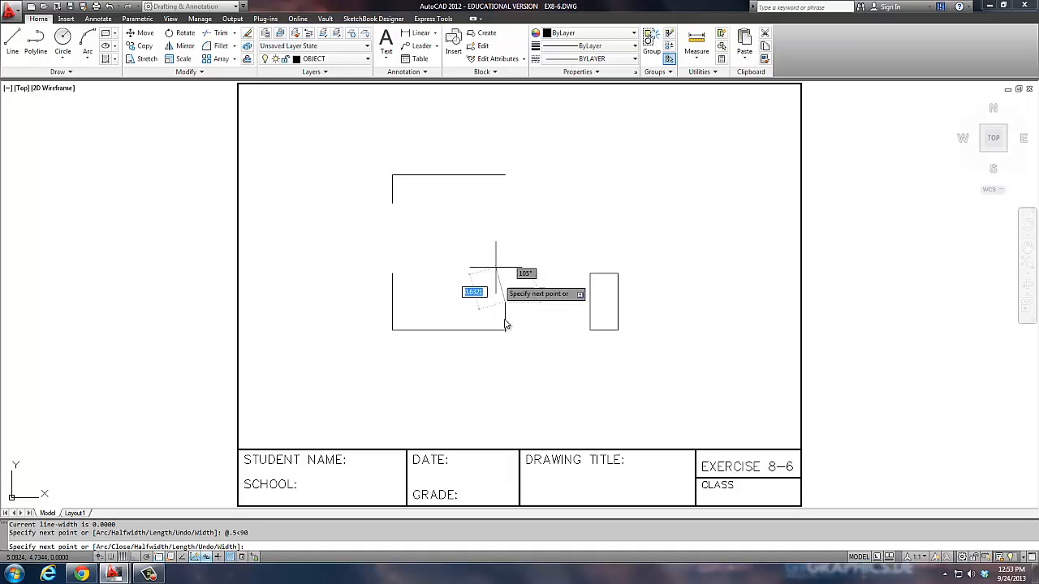
# - Continue the polyline with an arc ending at the relative offset @-.5,.5 to round the front view's upper-right corner
pyautogui.write('a')
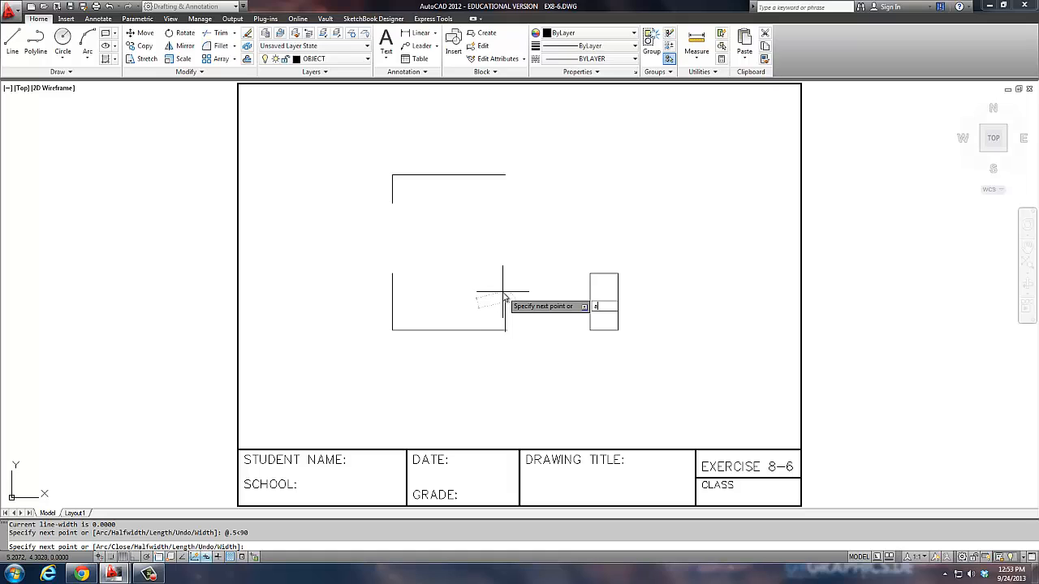
pyautogui.press('Return')
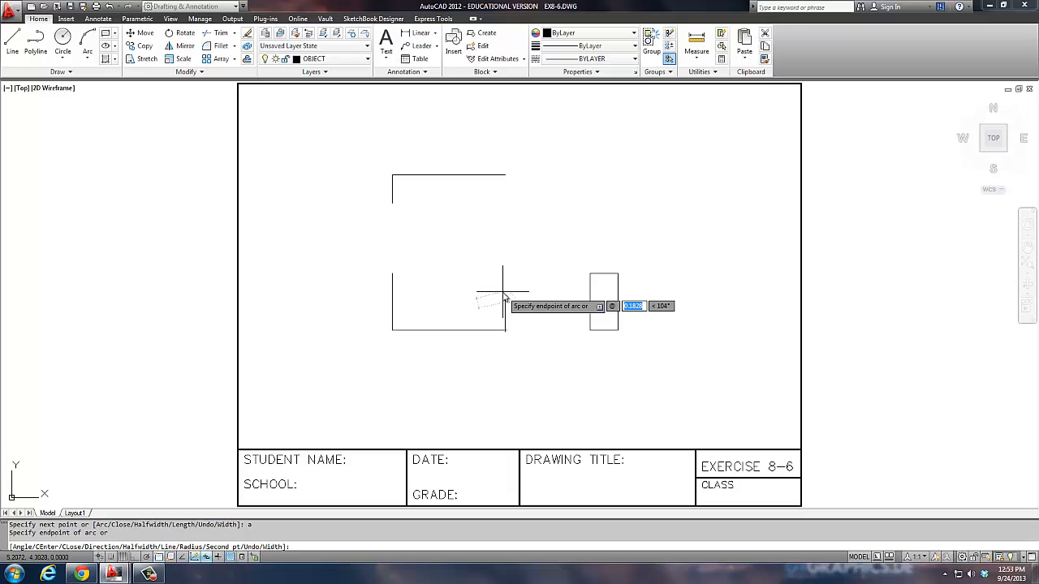
pyautogui.write('-')
pyautogui.write('5')
pyautogui.press('Tab')
pyautogui.write('5')
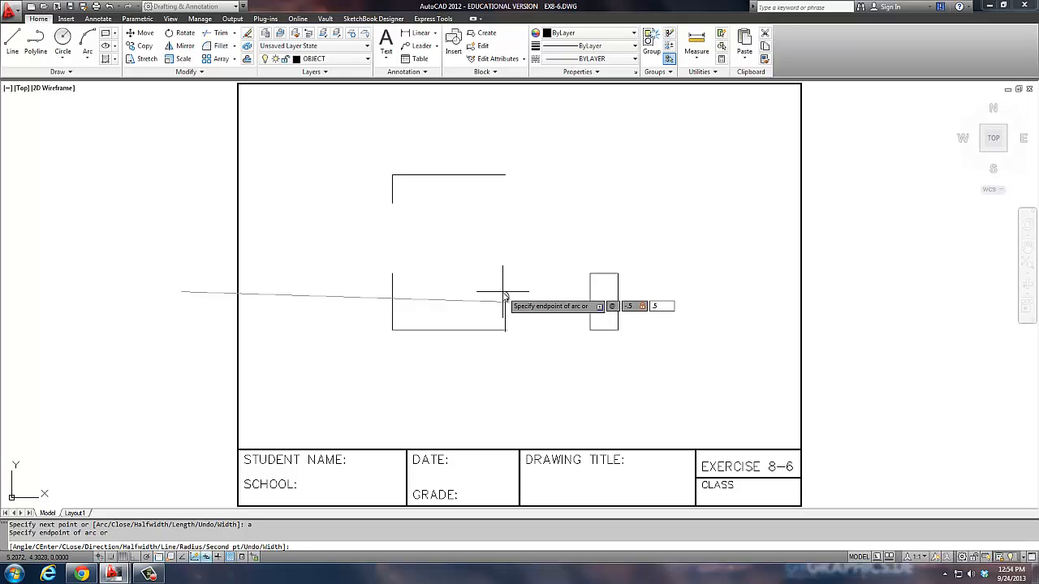
pyautogui.press('Return')
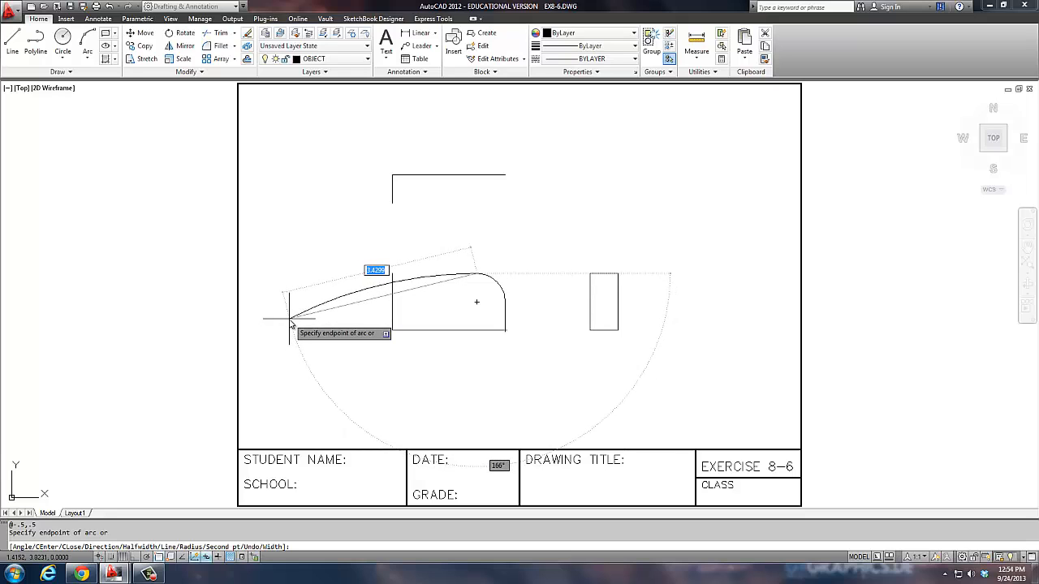
# - Return the polyline to straight segments and finish it at the upper end of the front view's left edge
pyautogui.write('l')
pyautogui.press('Return')
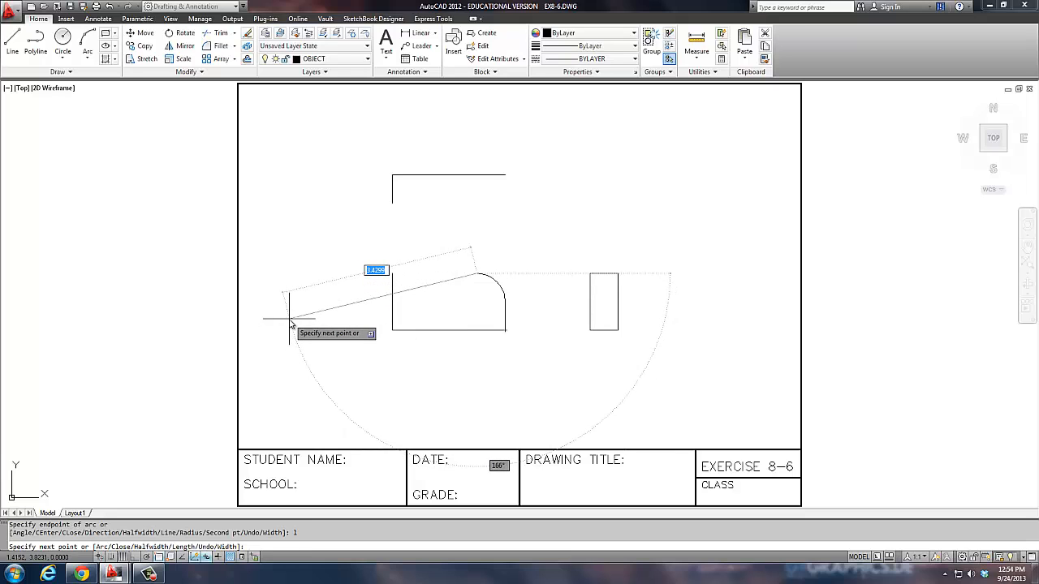
pyautogui.click(391, 274)
pyautogui.press('Return')
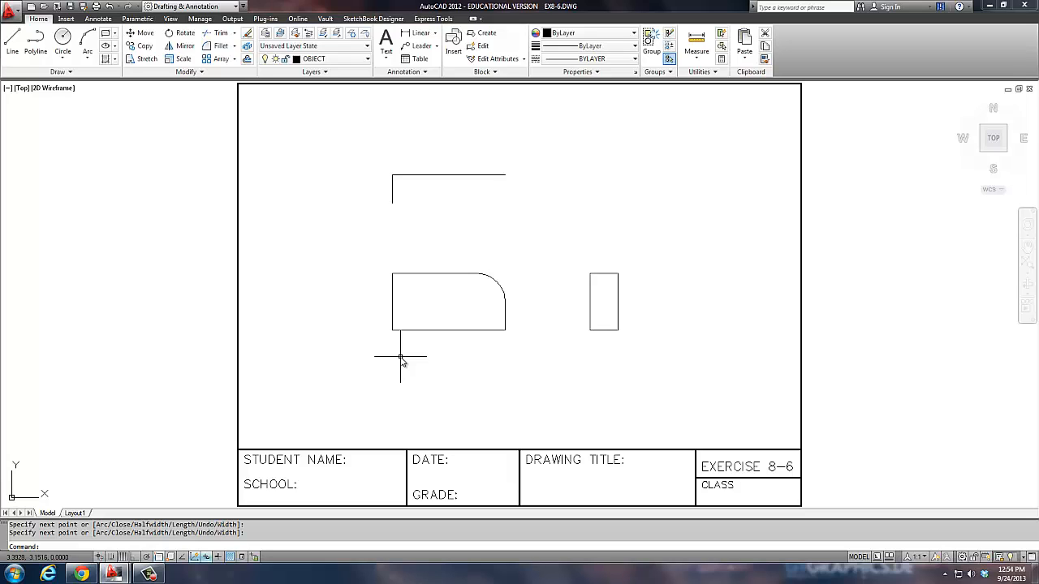
# - Identify the front view's upper-left corner with ID and start a line at @.25<0 from that point
pyautogui.write('id')
pyautogui.press('Return')
pyautogui.click(392, 274)
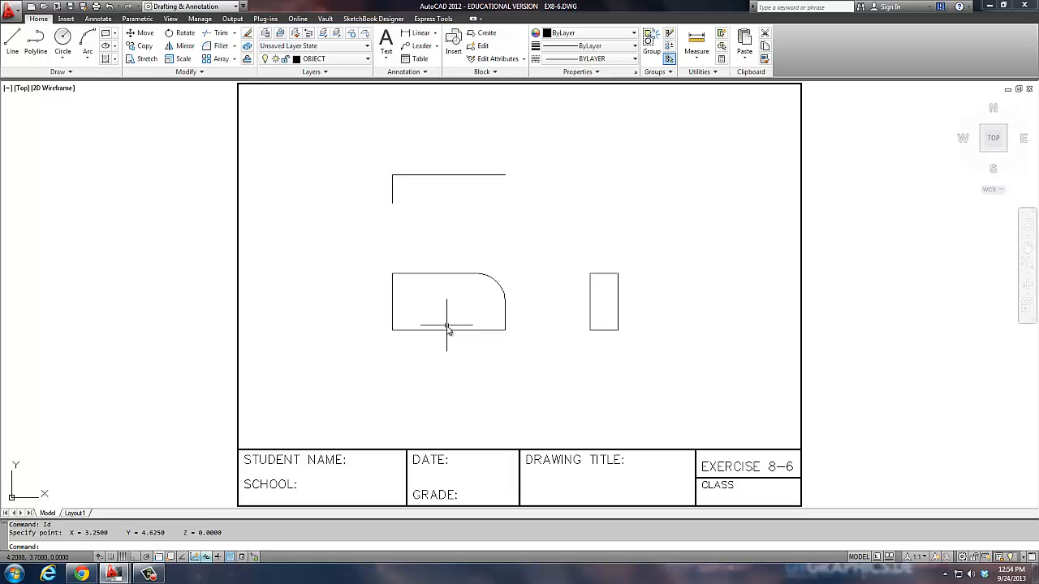
pyautogui.write('l')
pyautogui.press('Return')
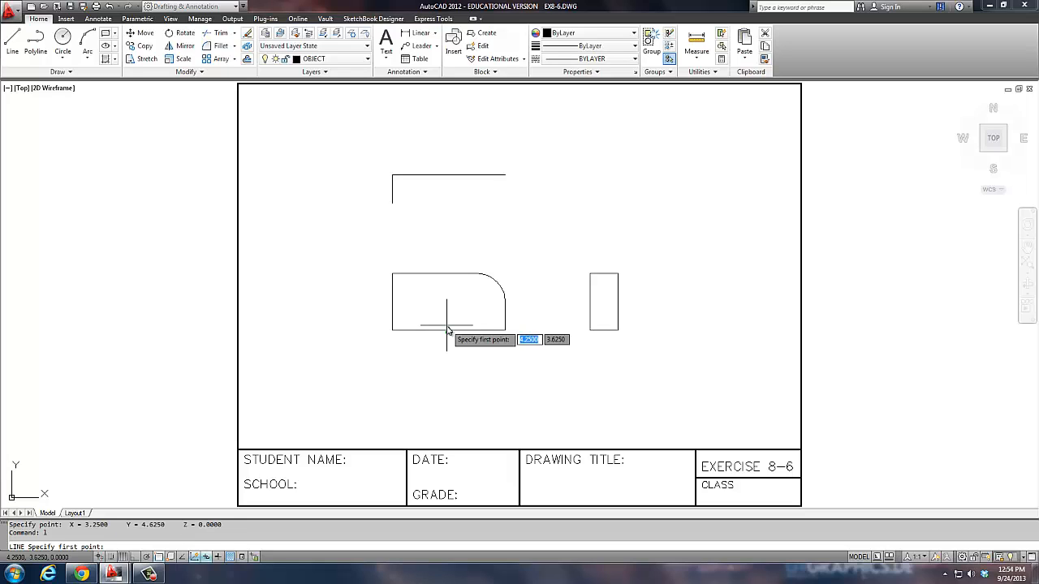
pyautogui.write('@')
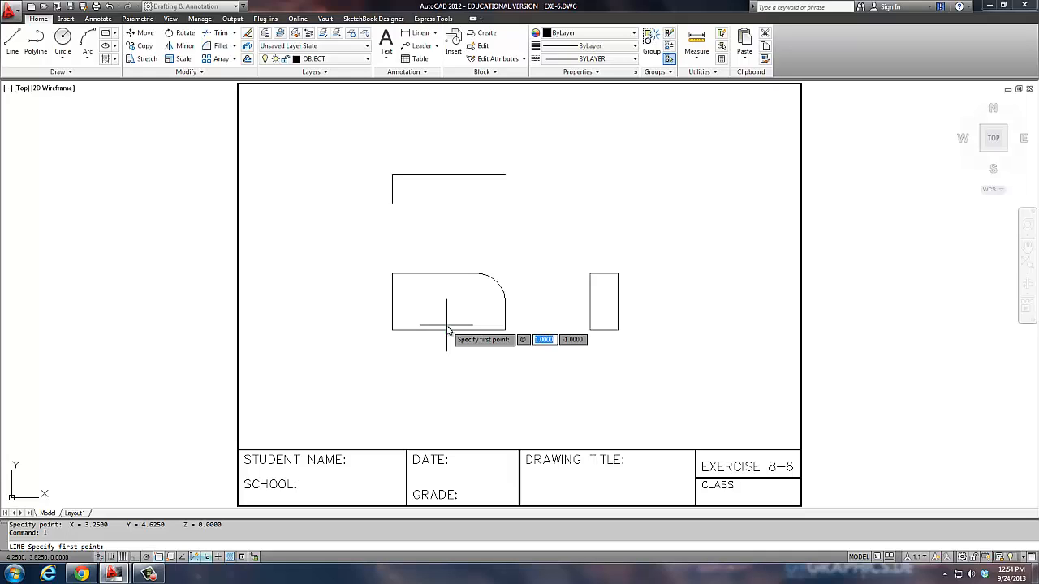
pyautogui.write('.25<0')
pyautogui.press('Return')
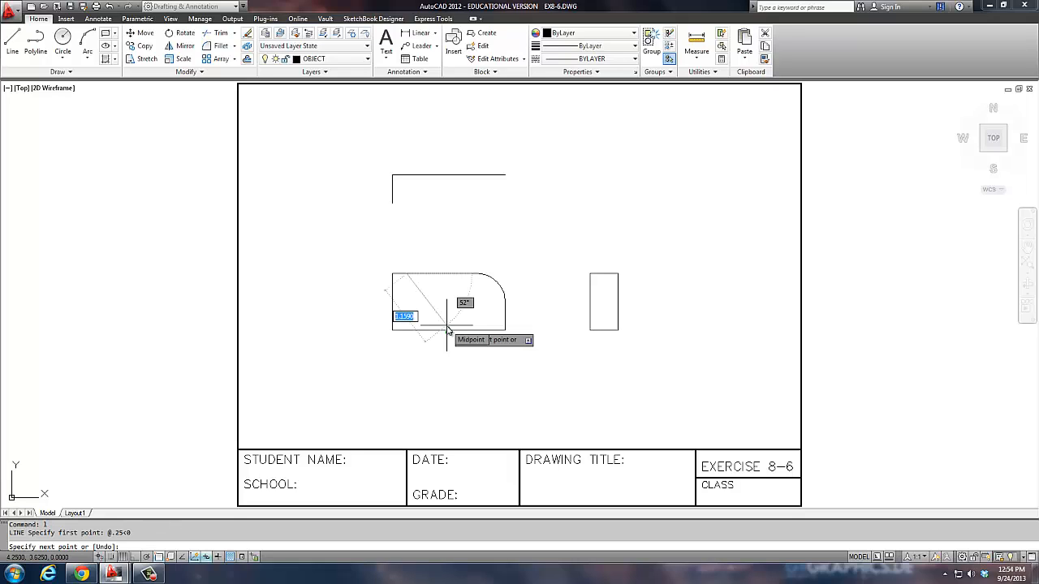
# - Draw the line 0.75 straight down at -90° inside the front view
pyautogui.press('shift')
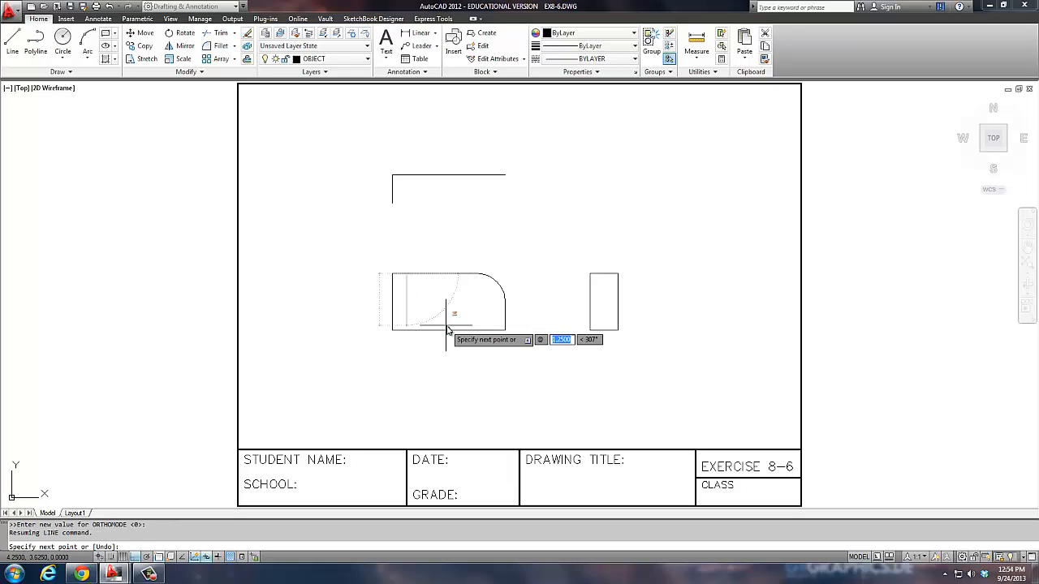
pyautogui.write('@.75')
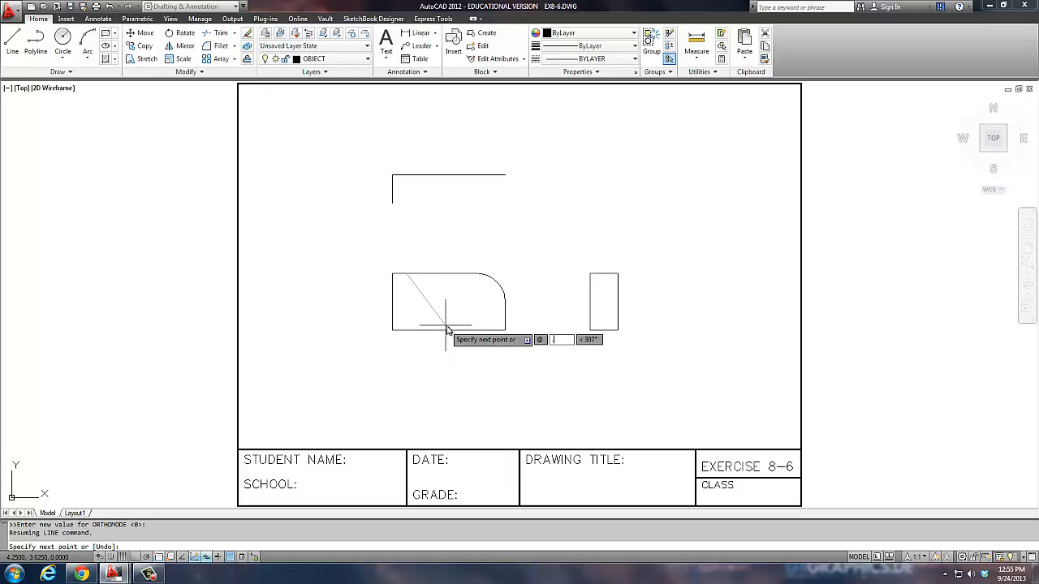
pyautogui.press('Tab')
pyautogui.write('-90')
pyautogui.press('Return')
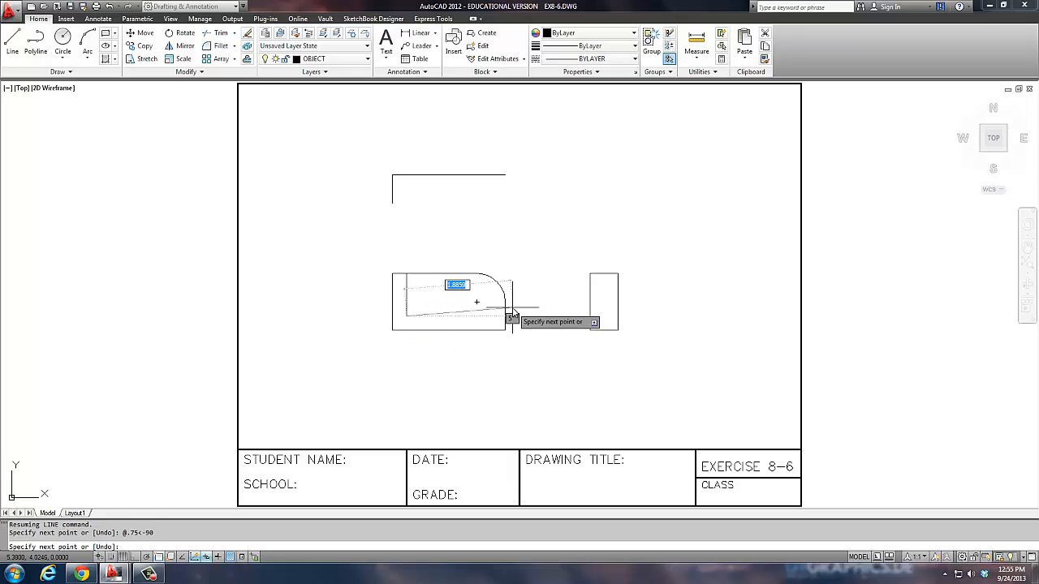
# - Continue with a horizontal line segment 1 unit long at 0° from the lower end of the vertical line
pyautogui.press('F8')
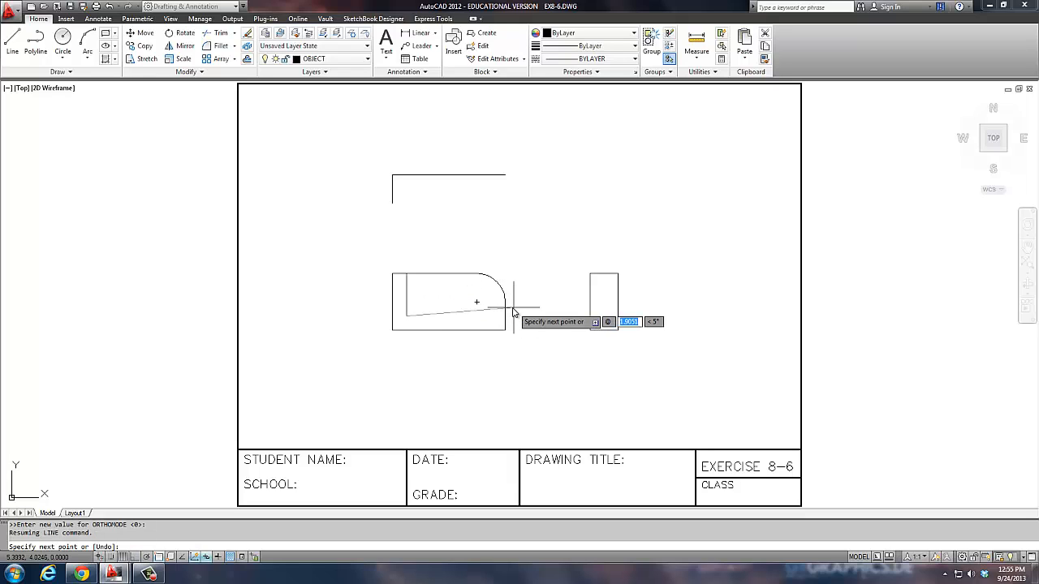
pyautogui.write('1')
pyautogui.press('Tab')
pyautogui.write('0')
pyautogui.press('Return')
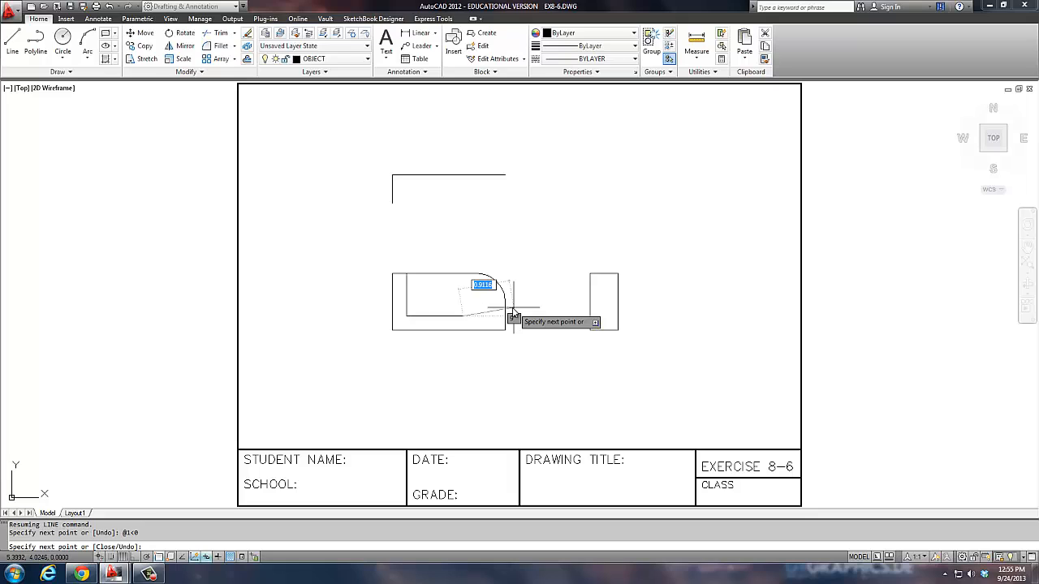
# - Add a line segment 0.25 long straight up at 90° from the horizontal segment's right end
pyautogui.press('F8')
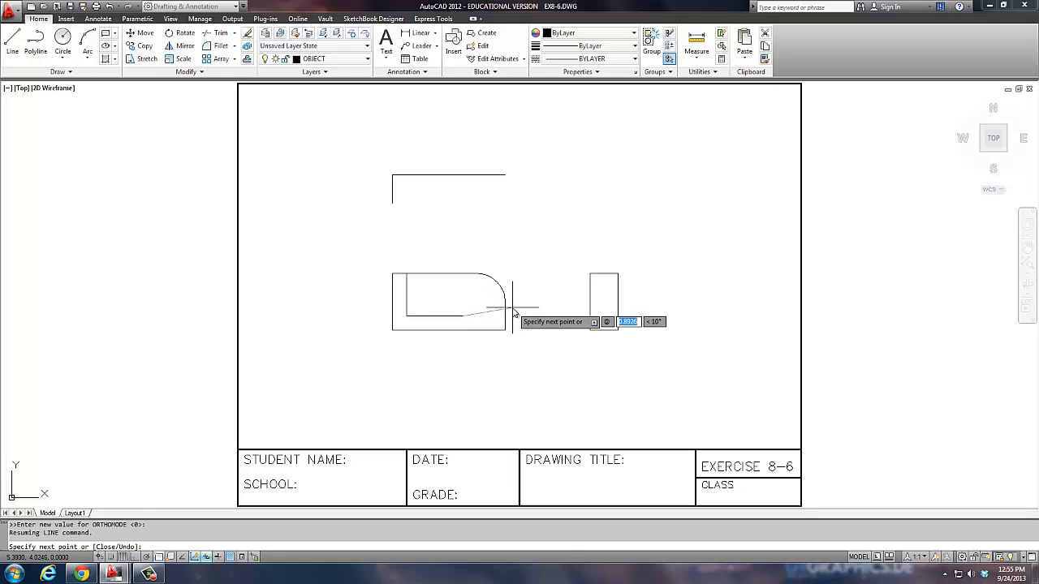
pyautogui.write('.25')
pyautogui.press('Tab')
pyautogui.write('90')
pyautogui.press('Return')
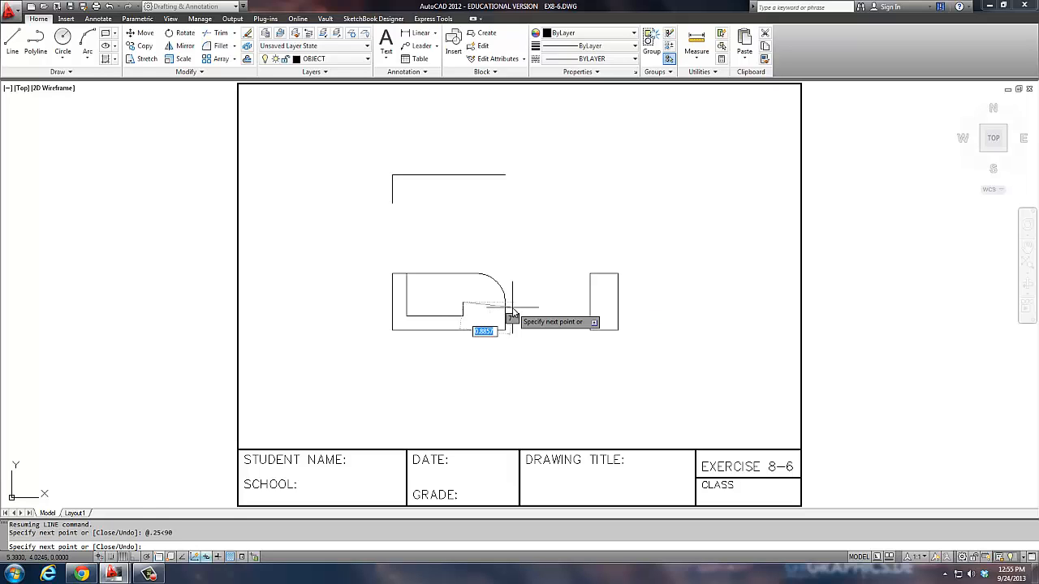
# - Add a line segment 0.25 long at 180° from the top of the short vertical segment
pyautogui.write('@')
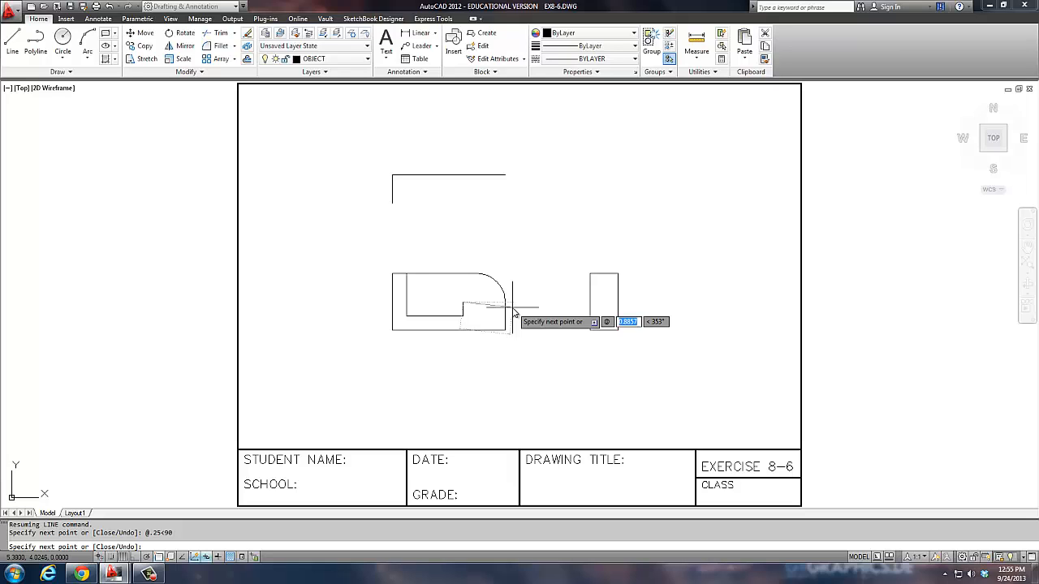
pyautogui.write('.25')
pyautogui.press('Tab')
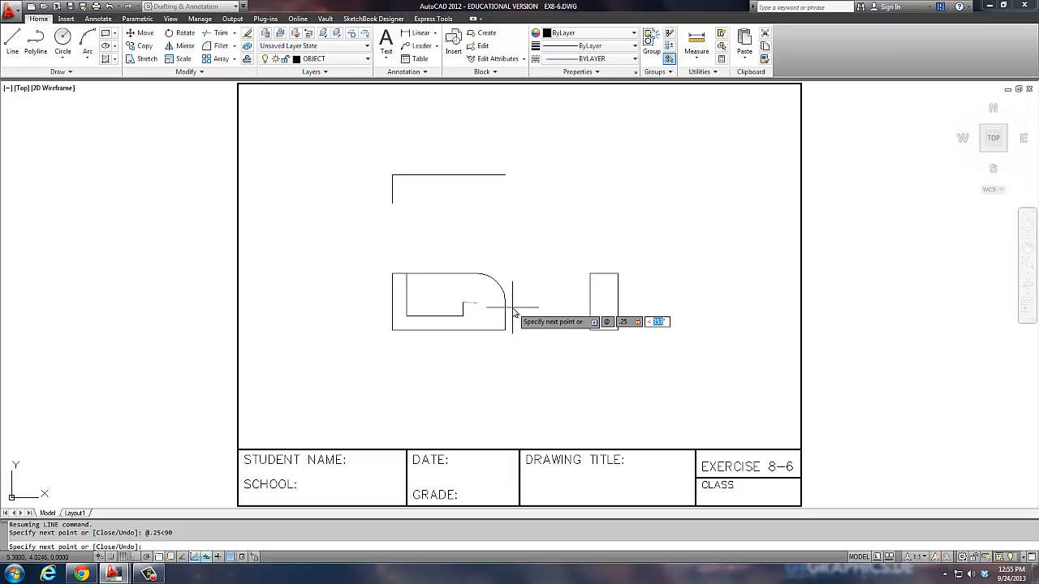
pyautogui.write('180')
pyautogui.press('Return')
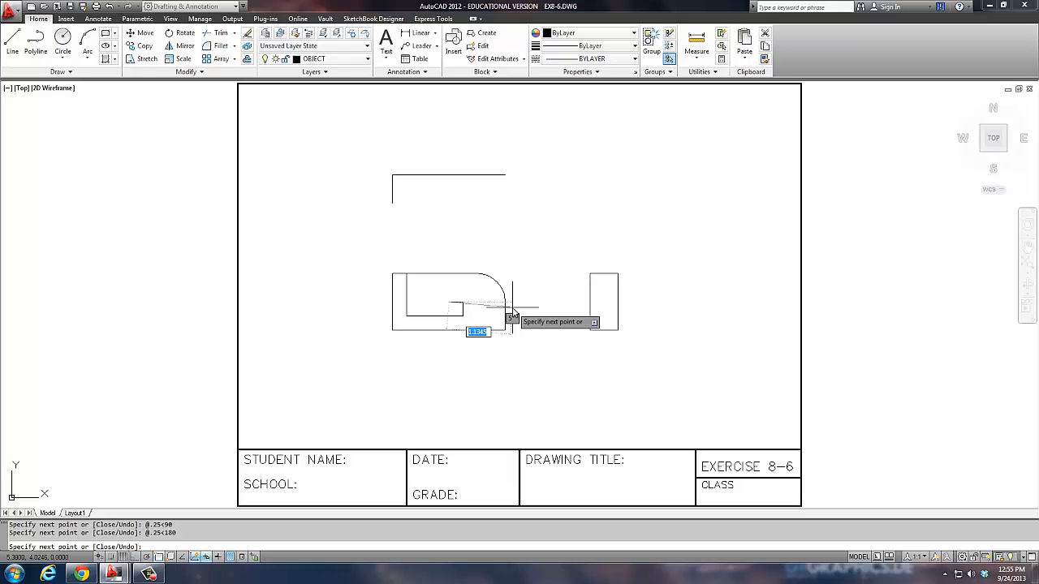
# - Add a line segment 0.25 long straight up at 90° from the left end of the short horizontal segment
pyautogui.write('@')
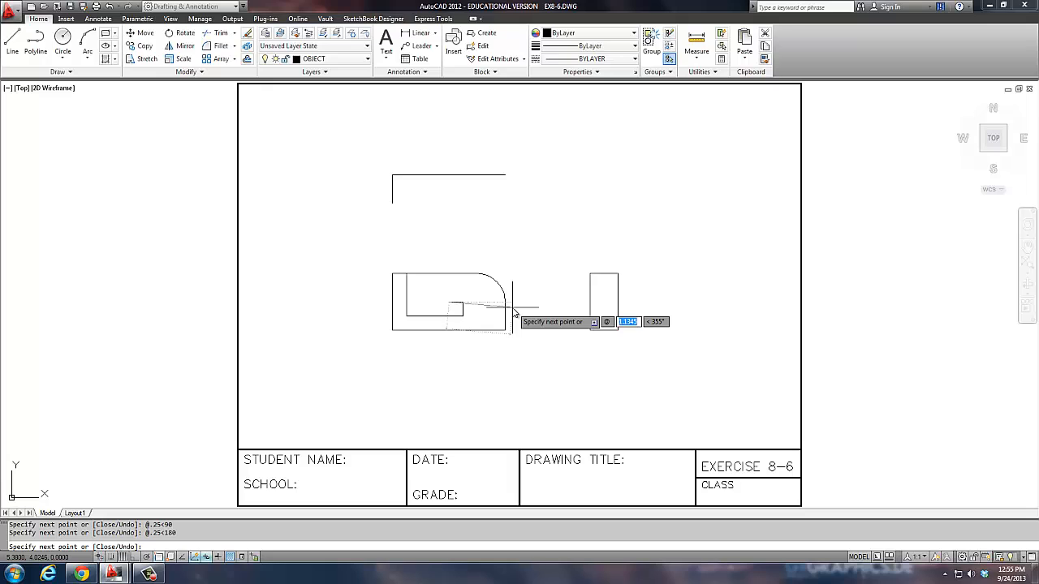
pyautogui.write('.25')
pyautogui.press('Tab')
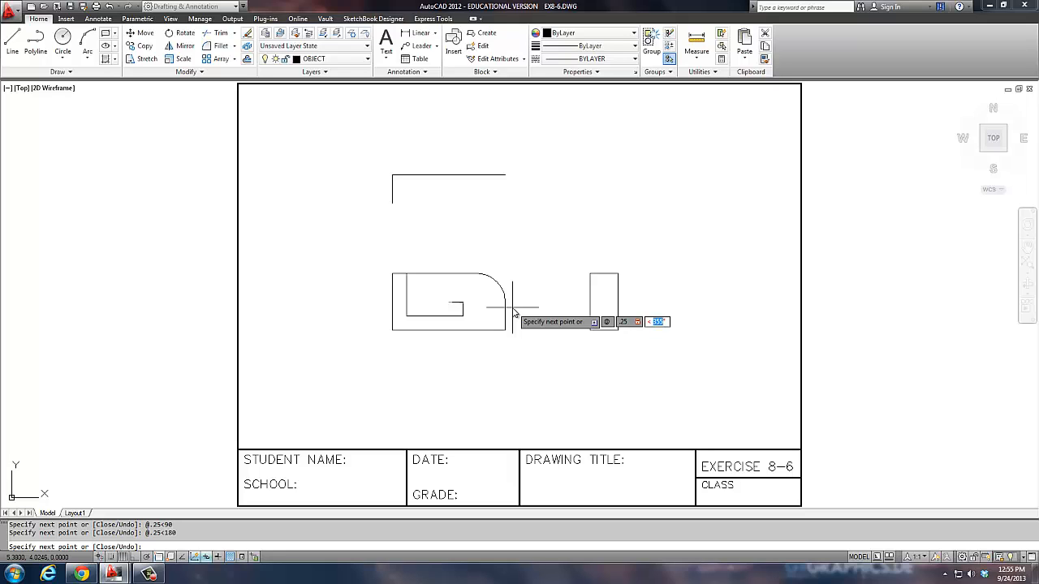
pyautogui.write('90')
pyautogui.press('Return')
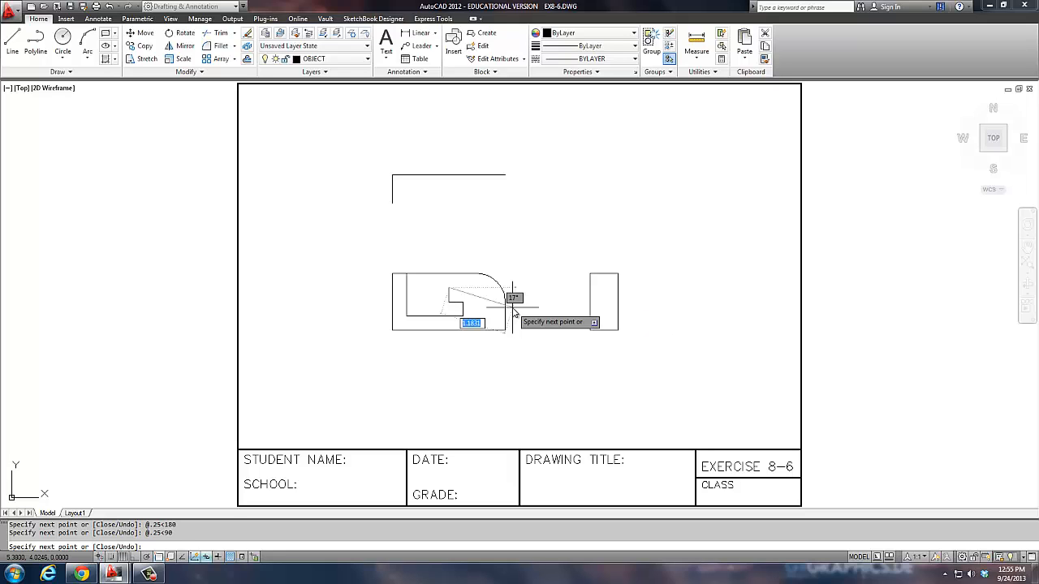
# - Add a 0.25 segment at 0°, and finish the notch outline with a vertical segment up to the front view's top edge
pyautogui.press('F8')
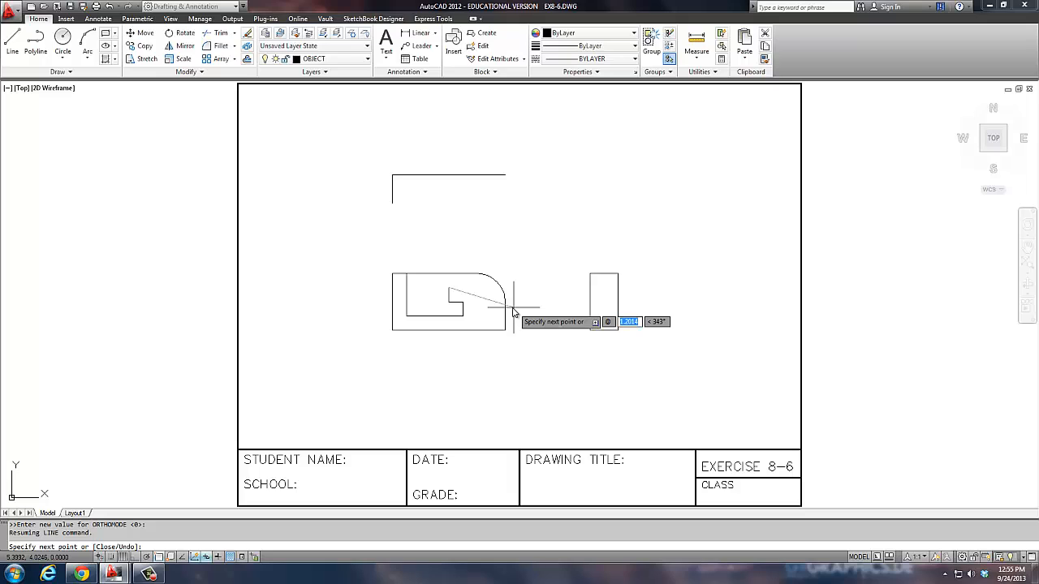
pyautogui.write('.25')
pyautogui.press('Tab')
pyautogui.write('0')
pyautogui.press('Return')
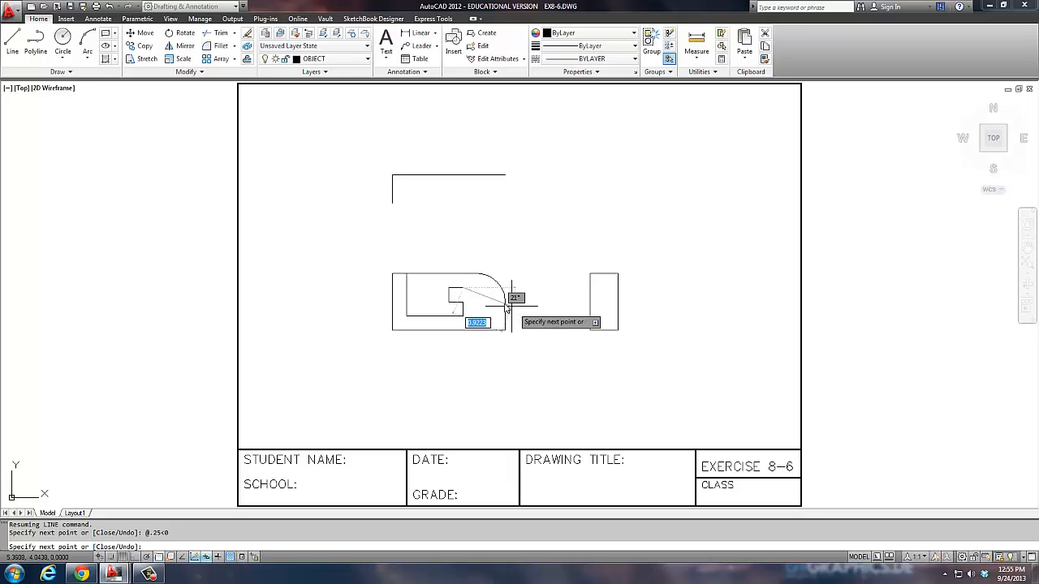
pyautogui.click(463, 274)
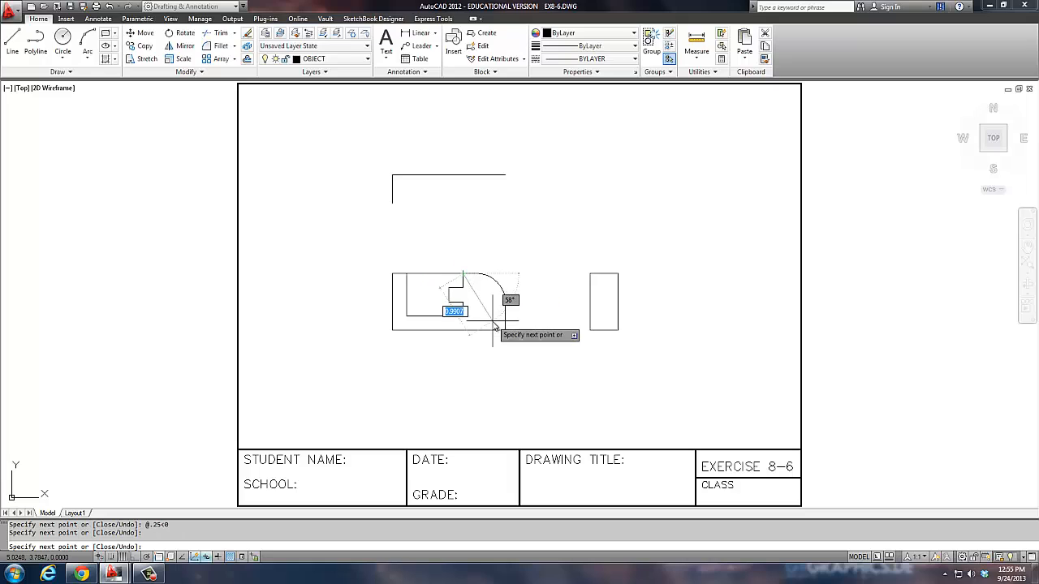
pyautogui.press('Return')
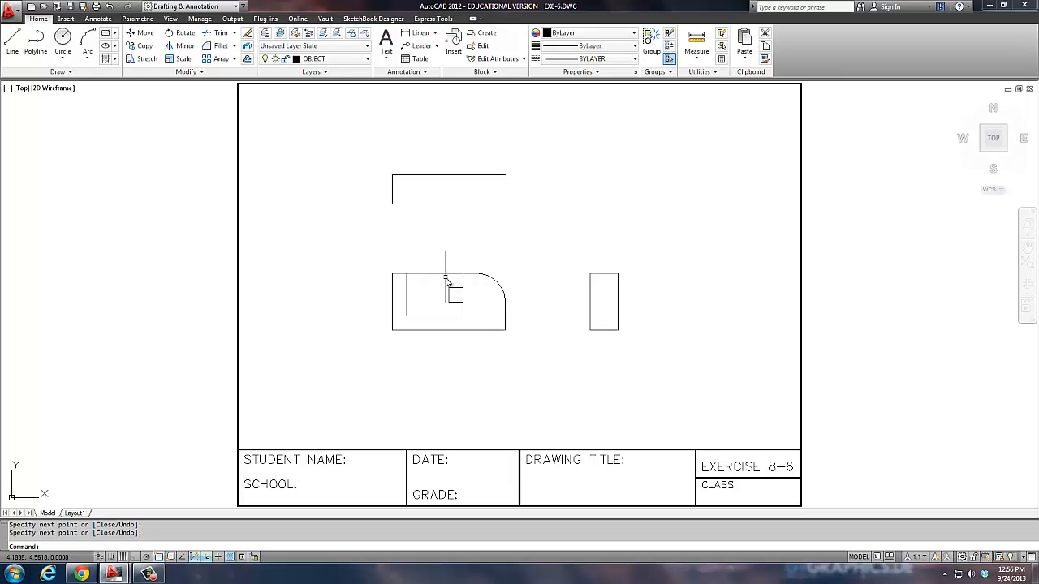
pyautogui.press('Return')
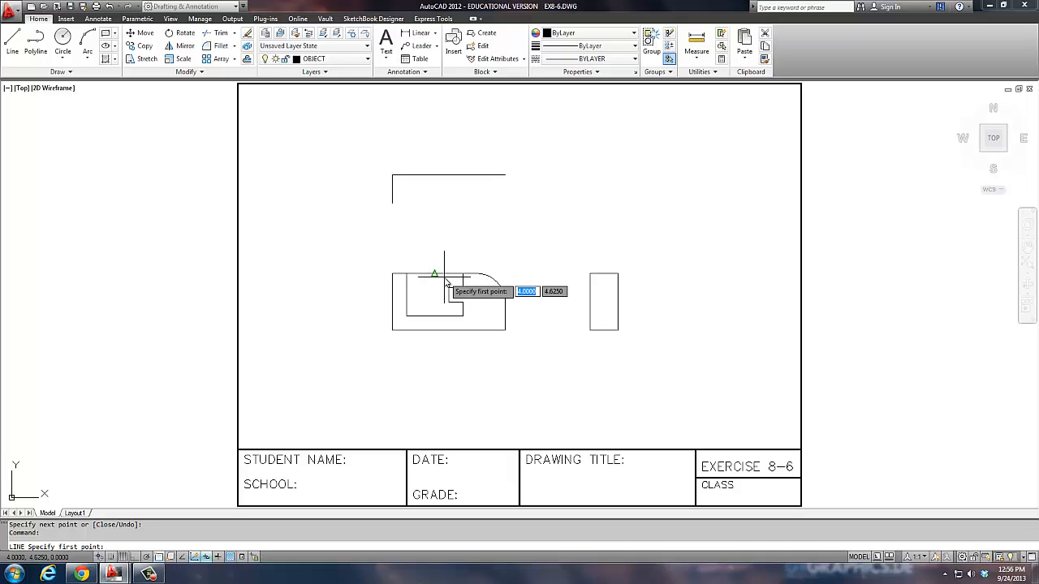
pyautogui.click(392, 204)
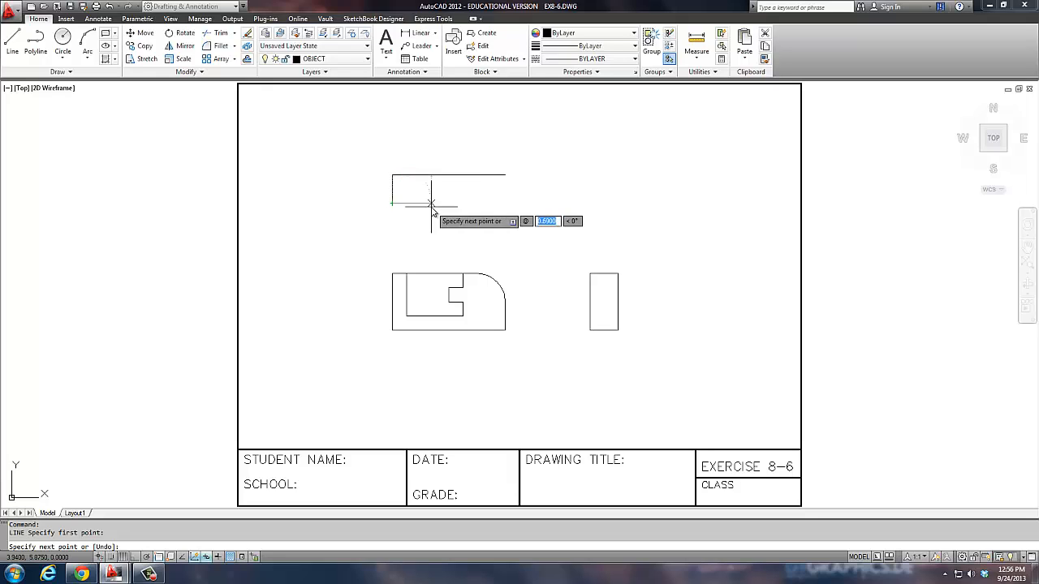
pyautogui.write('.02')
pyautogui.press('Tab')
pyautogui.press('Return')
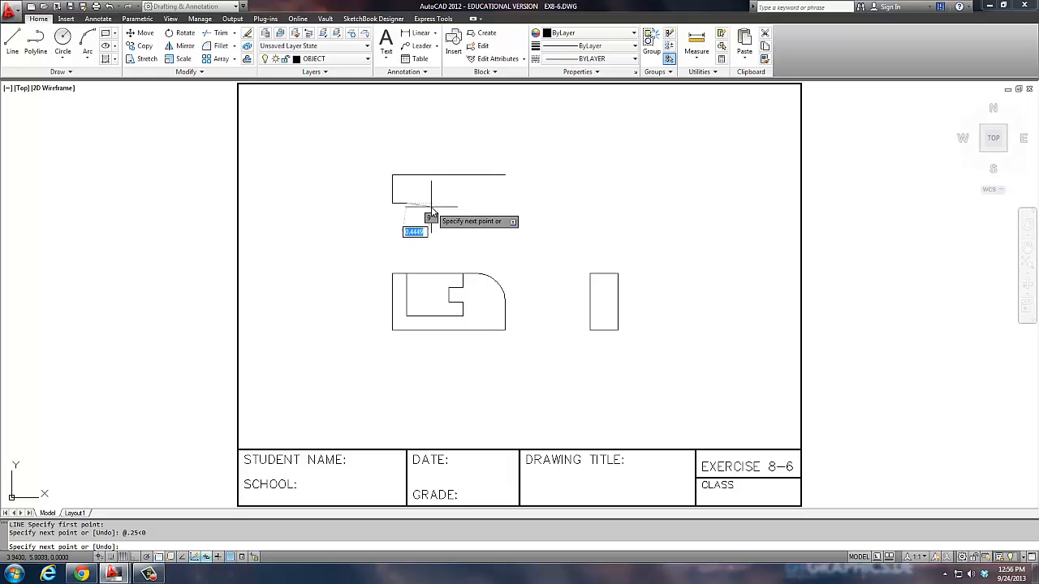
pyautogui.press('F8')
pyautogui.write('.25')
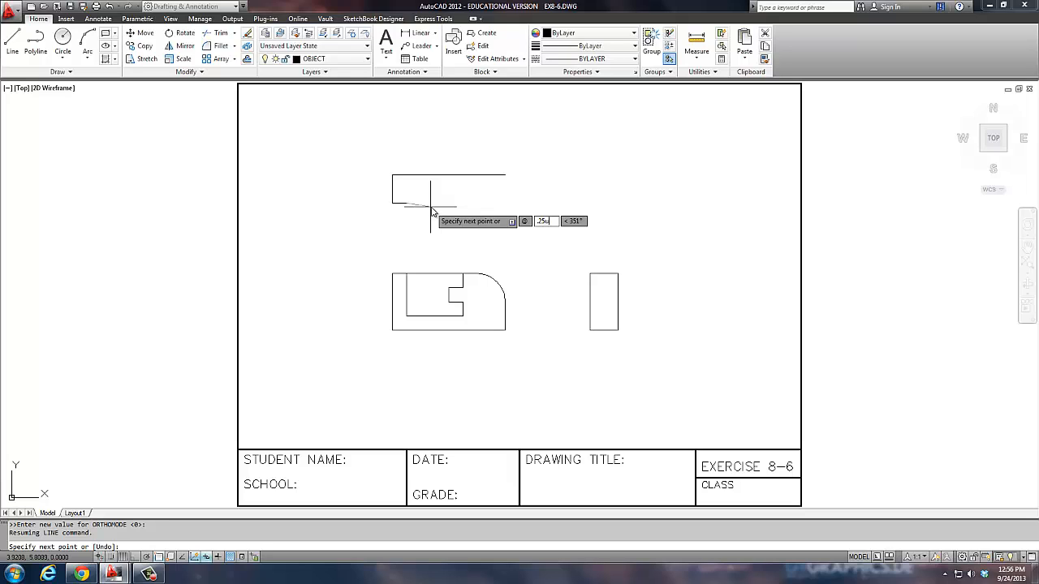
pyautogui.press('Escape')
pyautogui.press('Escape')
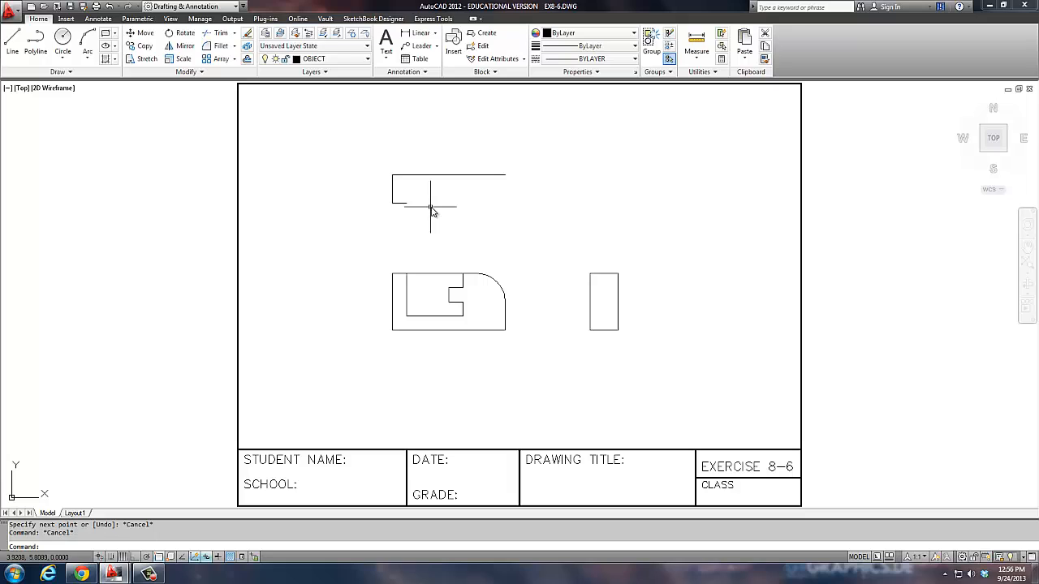
pyautogui.write('u')
pyautogui.press('Return')
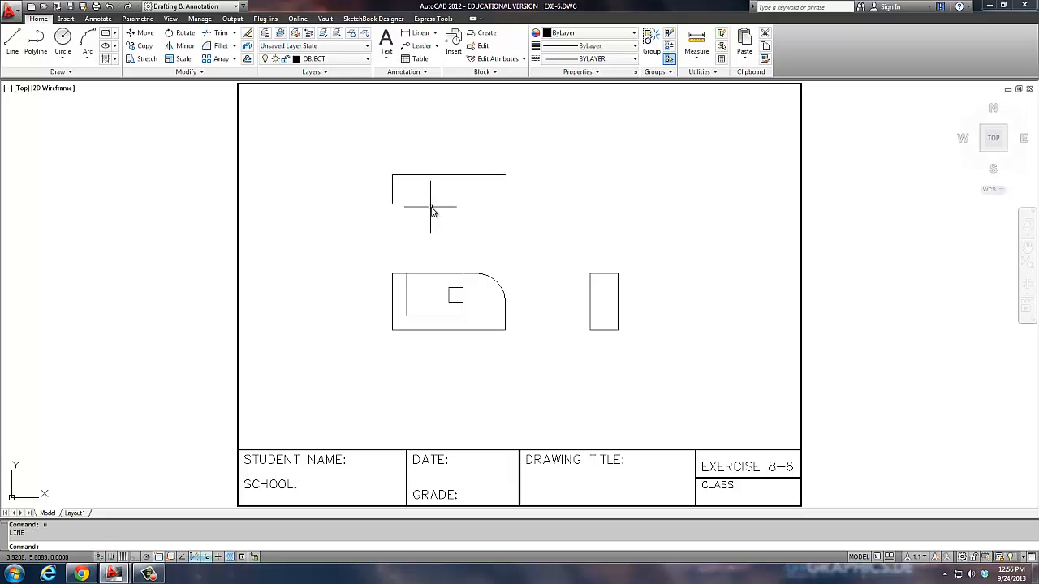
# - Start a polyline at the lower end of the top view's left edge with a segment 1.5 long at 0°
pyautogui.write('pl')
pyautogui.press('Return')
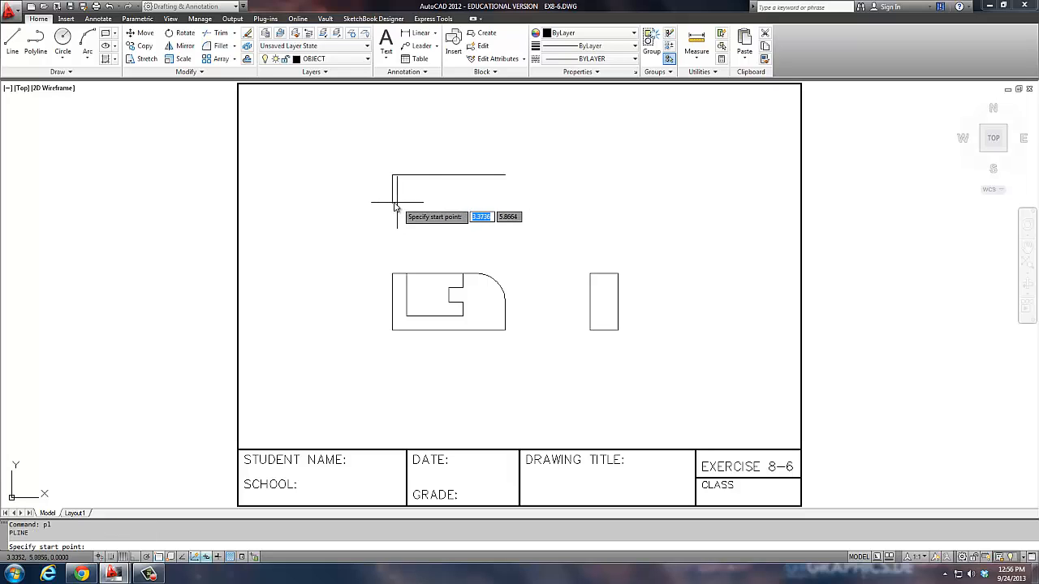
pyautogui.click(392, 202)
pyautogui.press('F8')
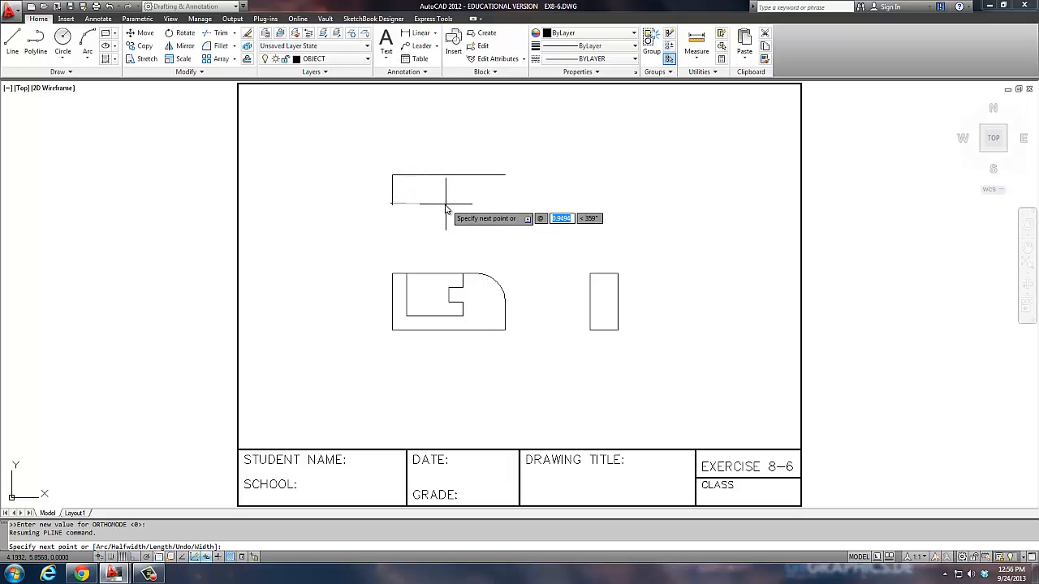
pyautogui.write('1.5<0')
pyautogui.press('Return')
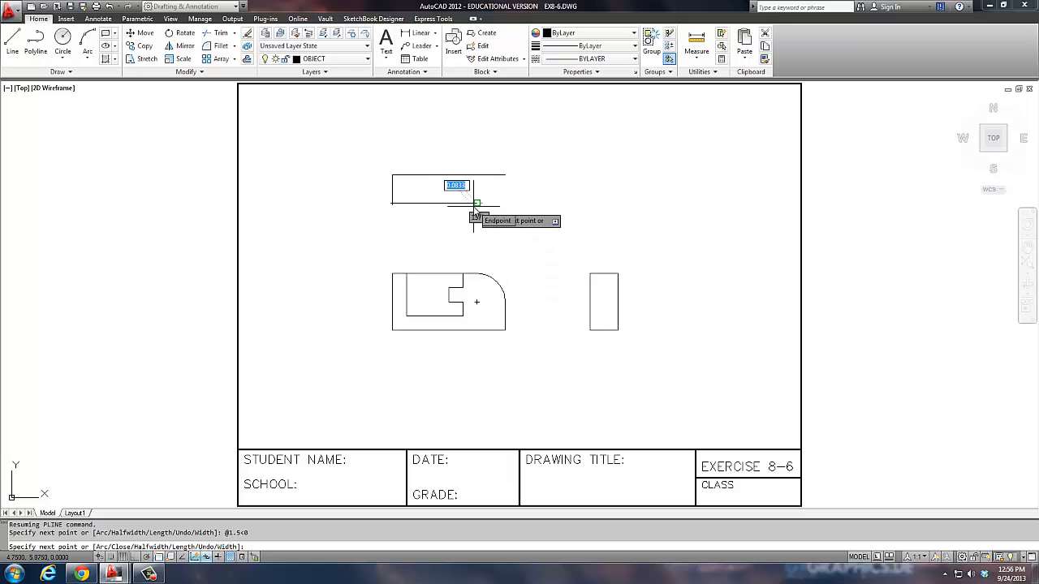
# - Continue the top view polyline with a segment 0.25 long straight up at 90°
pyautogui.press('F8')
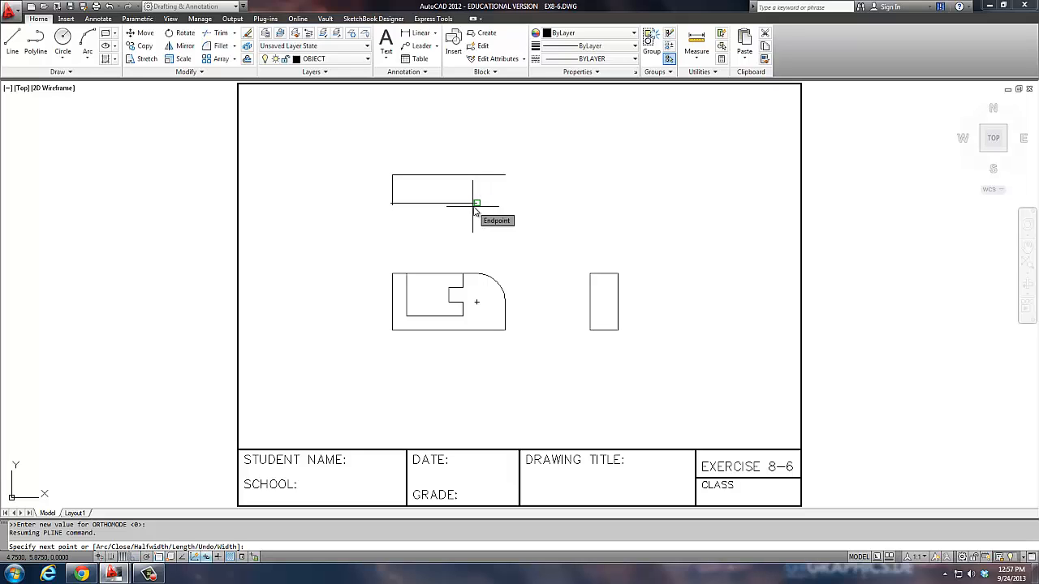
pyautogui.write('@.25<')
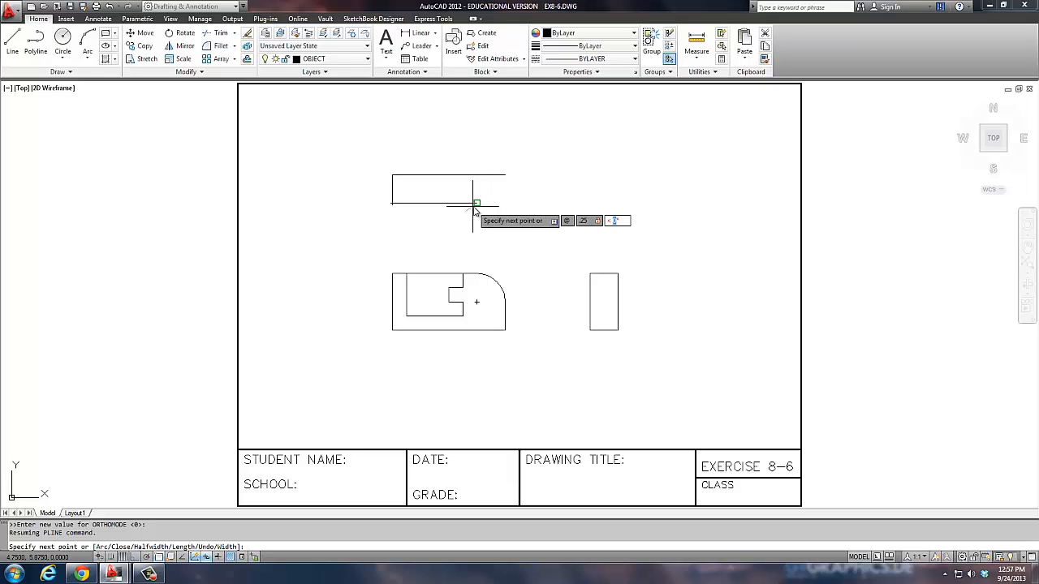
pyautogui.write('90')
pyautogui.press('Return')
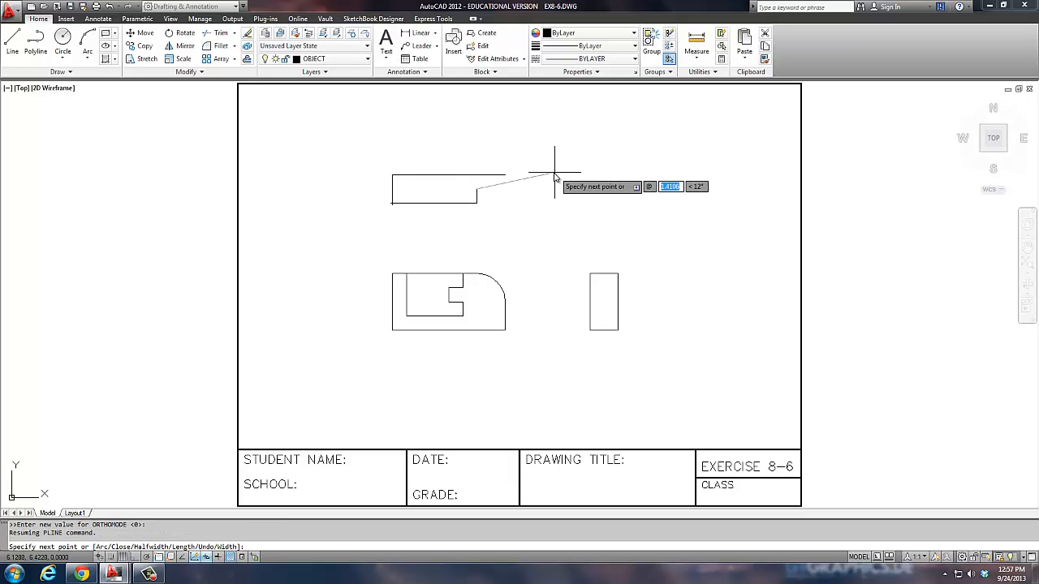
# - Add a 0.5 polyline segment at 0°, and close the top view outline up to the right end of its upper edge
pyautogui.write('.5')
pyautogui.press('Tab')
pyautogui.write('0')
pyautogui.press('Return')
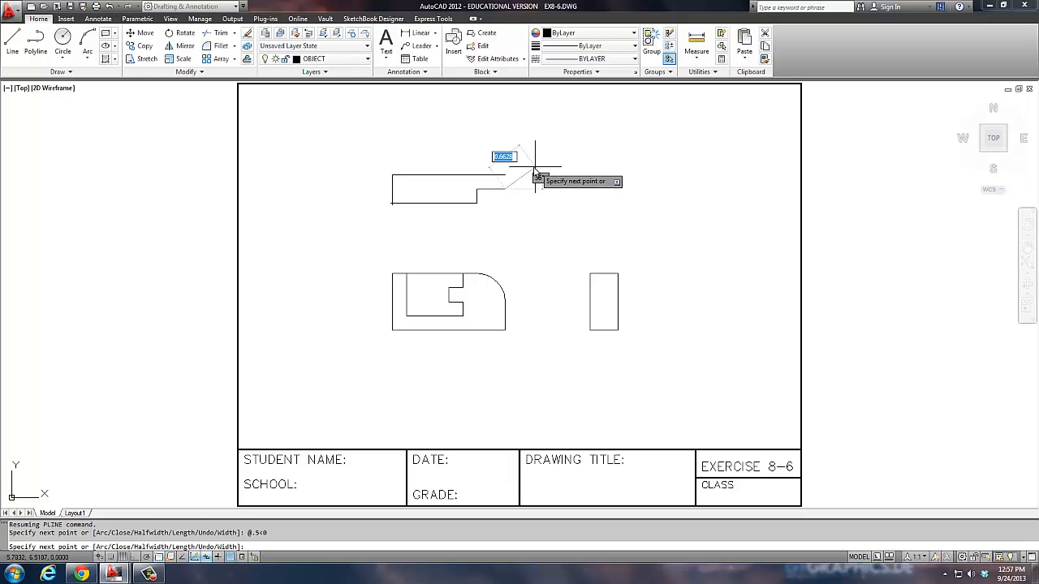
pyautogui.click(504, 175)
pyautogui.press('Return')
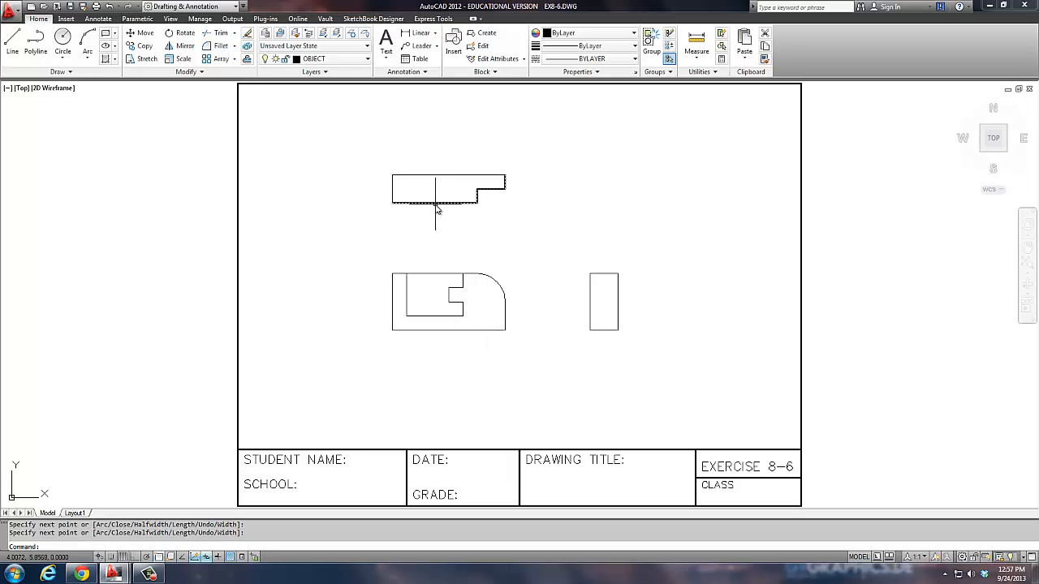
# - Draw a projection line from the upper end of the front view's inner vertical line up to the top view's lower edge
pyautogui.moveTo(437, 209)
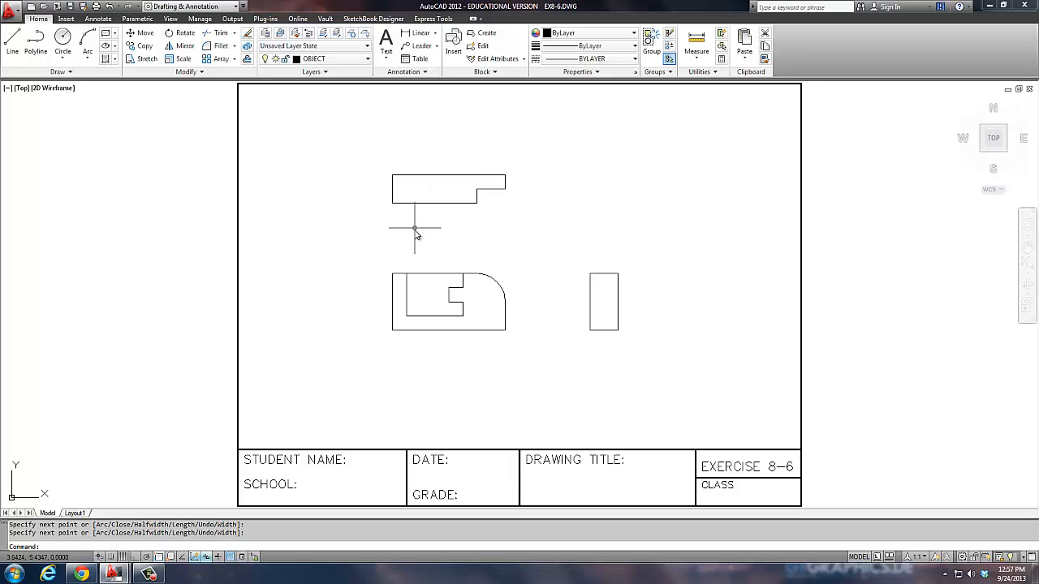
pyautogui.write('l')
pyautogui.press('Return')
pyautogui.click(407, 273)
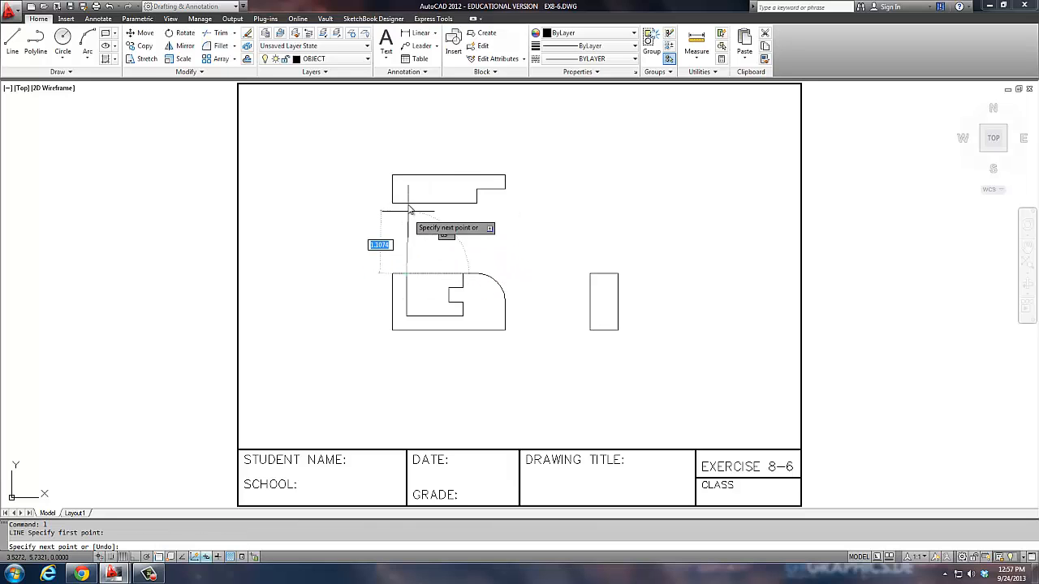
pyautogui.click(405, 202)
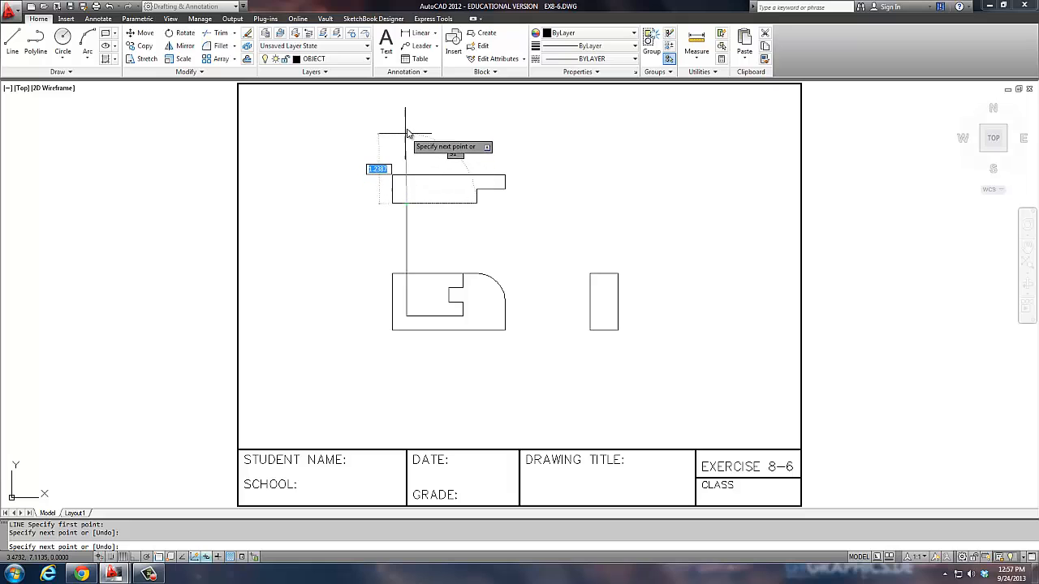
# - With Ortho on, continue the line 0.25 up inside the top view, followed by a horizontal segment about 1 unit long to the right
pyautogui.press('F8')
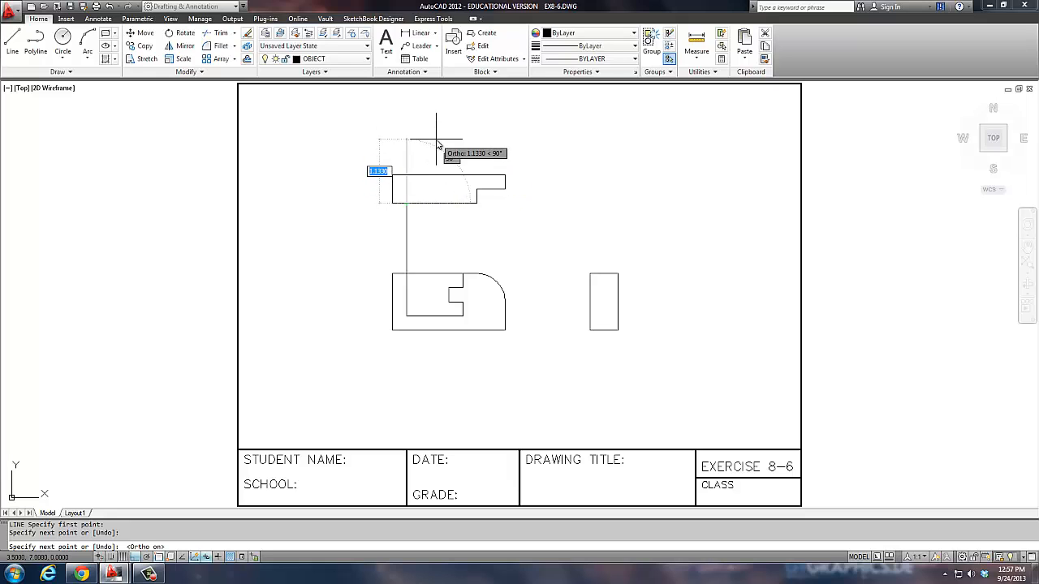
pyautogui.write('.25')
pyautogui.press('Return')
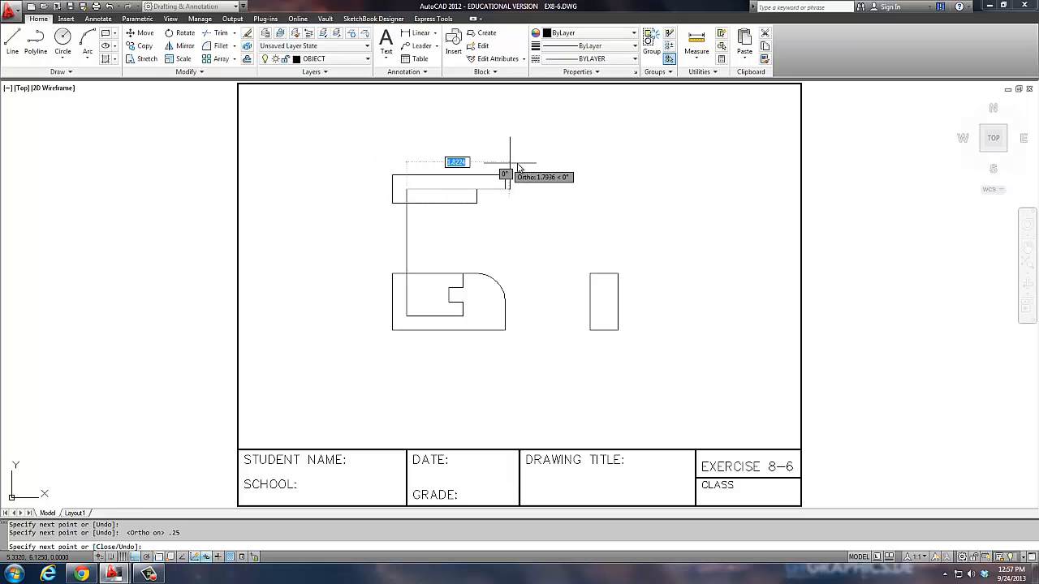
pyautogui.click(464, 188)
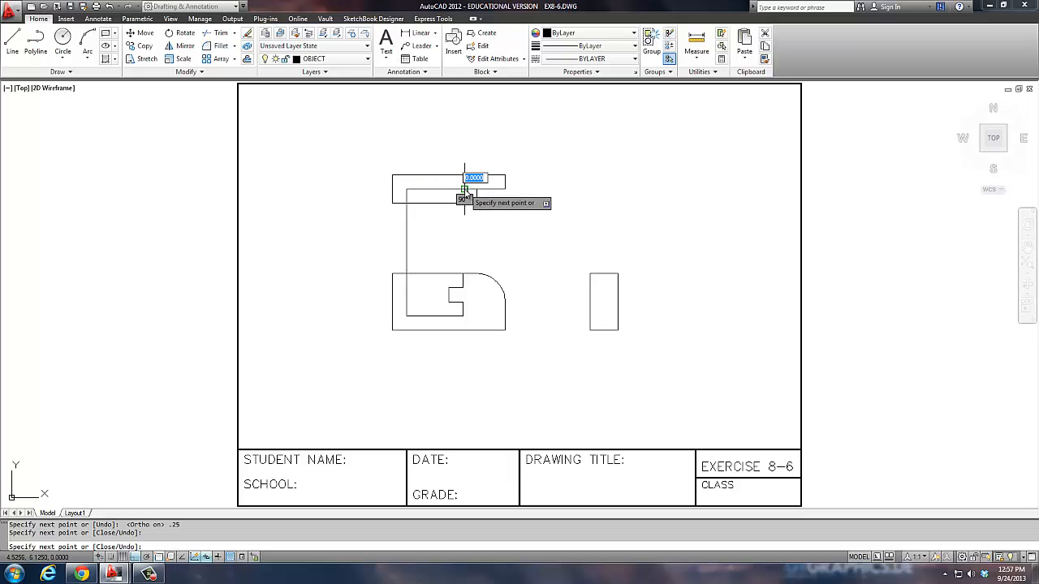
pyautogui.press('Return')
pyautogui.press('Return')
pyautogui.click(465, 273)
pyautogui.click(464, 203)
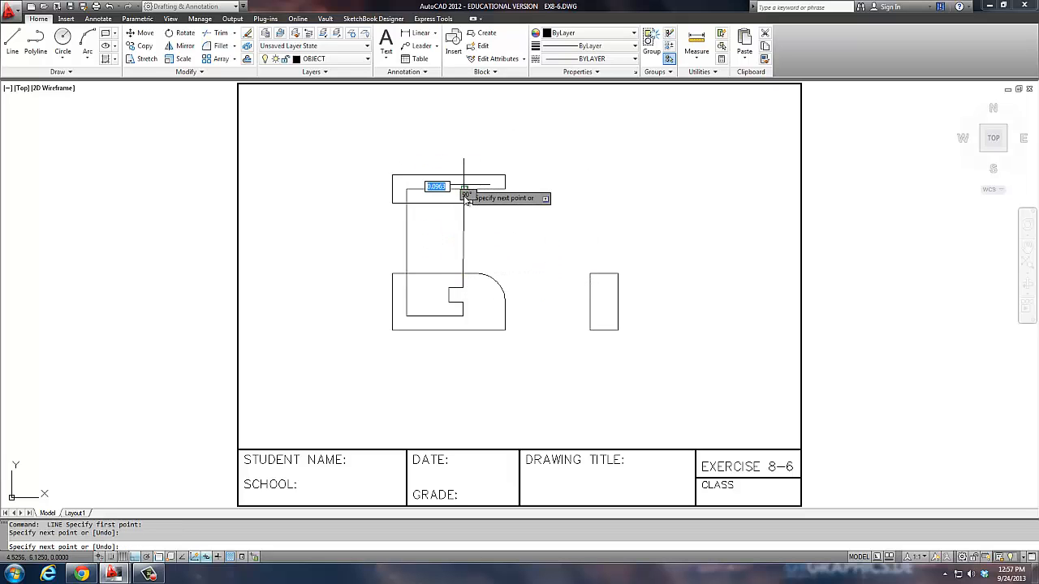
pyautogui.press('Return')
pyautogui.hotkey('ctrl', 'z')
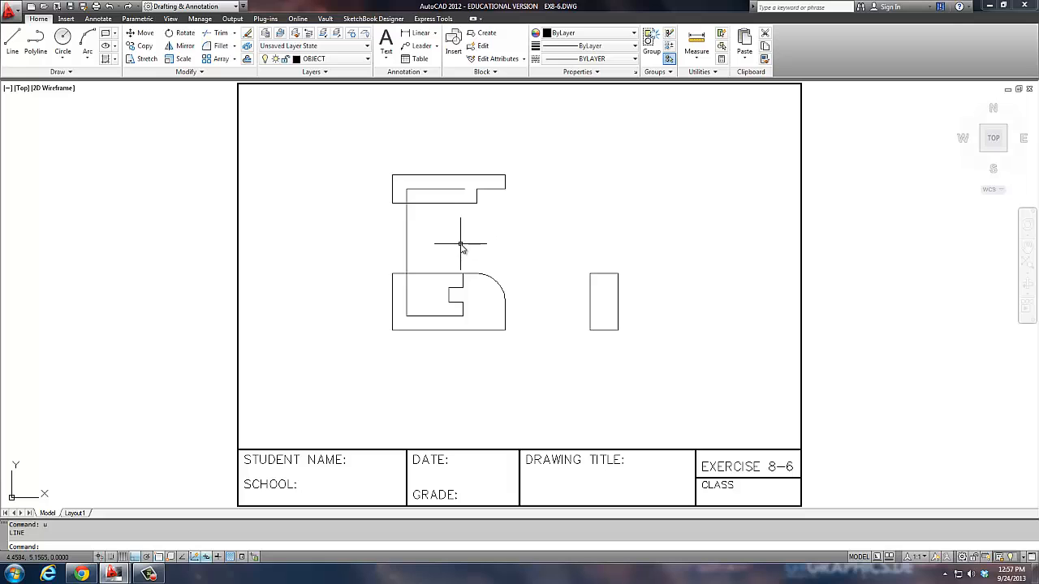
# - Draw a vertical projection line from the notch's upper corner on the front view's top edge up into the top view
pyautogui.write('l')
pyautogui.press('Return')
pyautogui.click(465, 274)
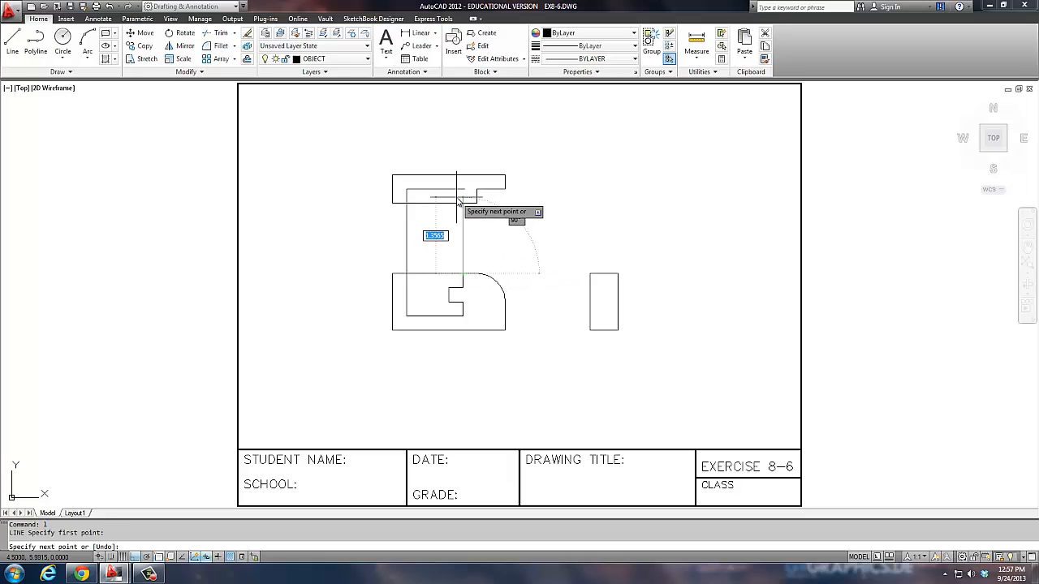
pyautogui.click(464, 189)
pyautogui.press('Return')
# - Fillet the right projection line and the top view's inner horizontal line with radius 0 to form a sharp corner
pyautogui.write('f')
pyautogui.press('Return')
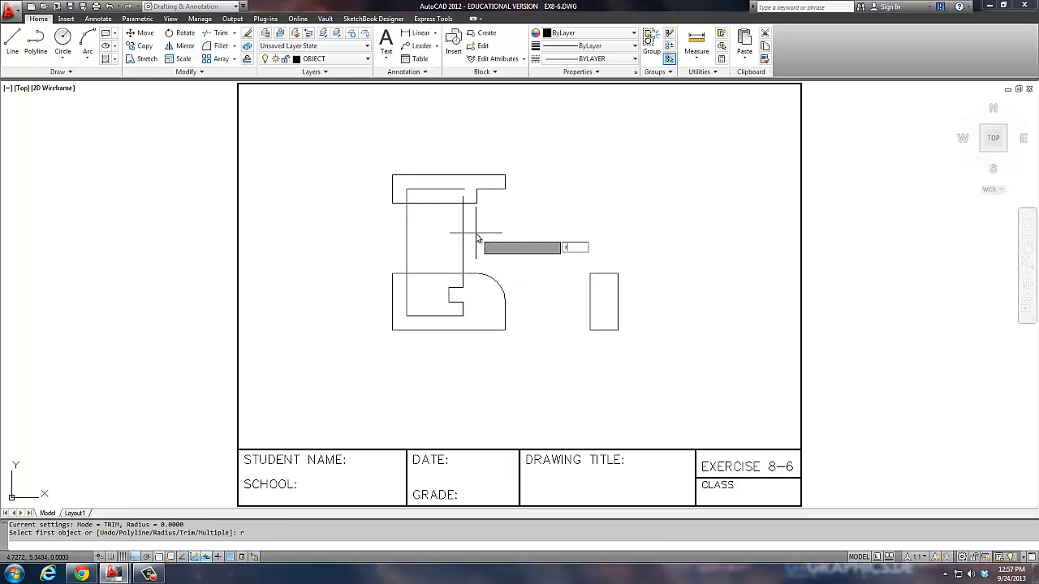
pyautogui.write('r')
pyautogui.press('Return')
pyautogui.write('0')
pyautogui.press('Return')
pyautogui.click(463, 213)
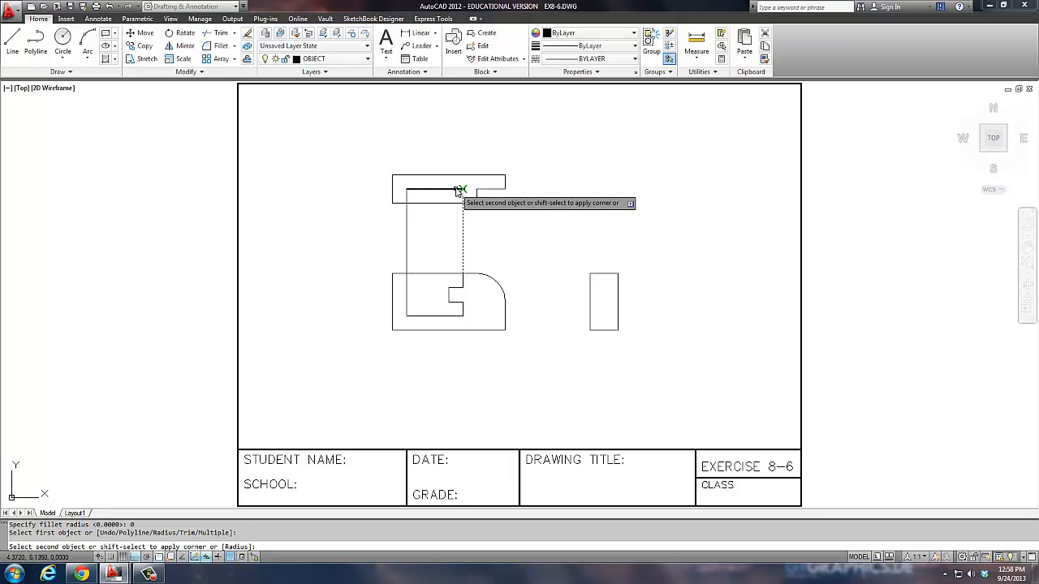
pyautogui.click(456, 190)
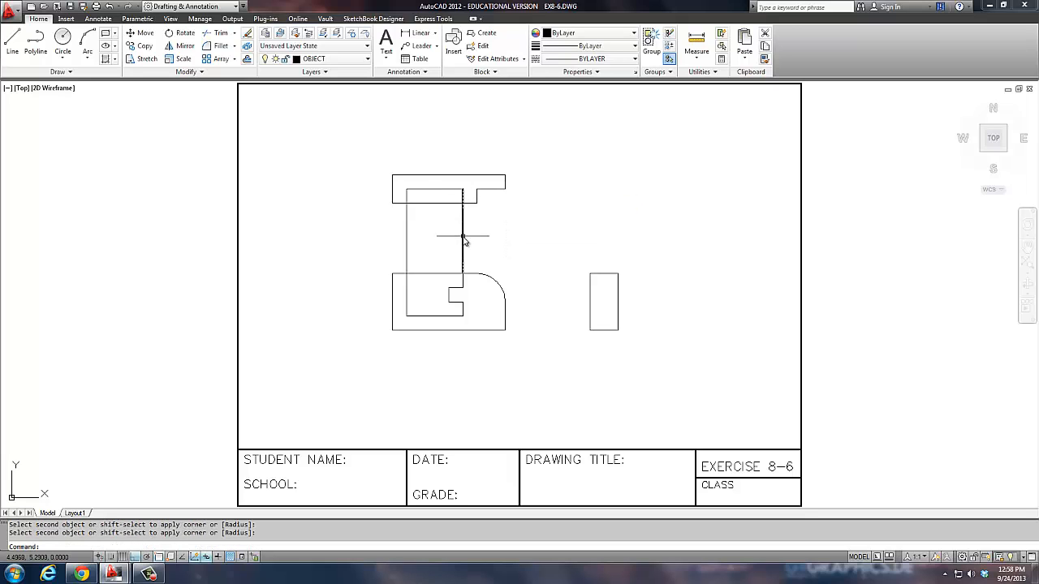
# - Trim away the part of the right projection line between the front and top views
pyautogui.write('tr')
pyautogui.press('Return')
pyautogui.press('Return')
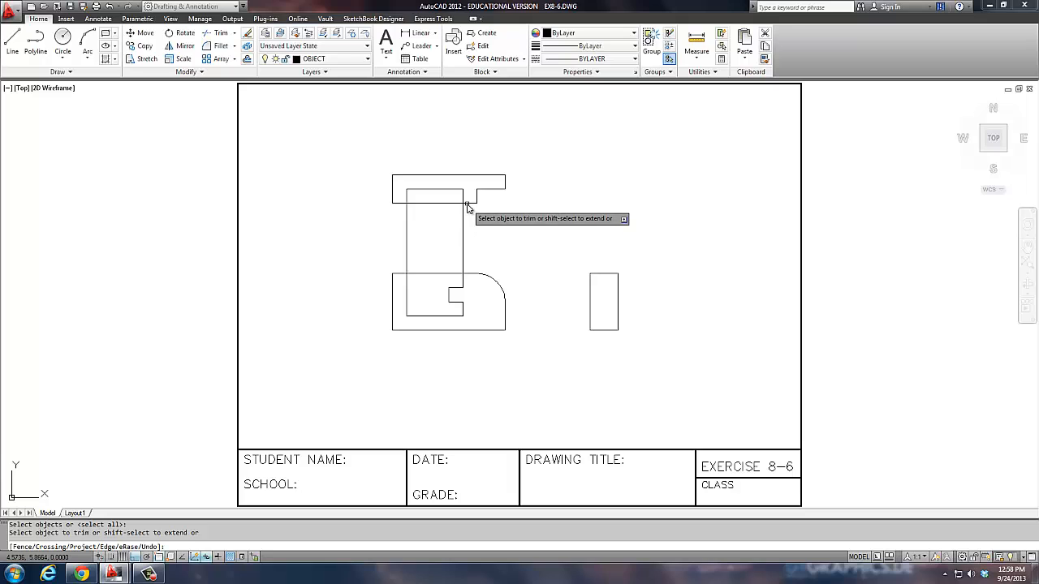
pyautogui.click(466, 238)
pyautogui.press('Return')
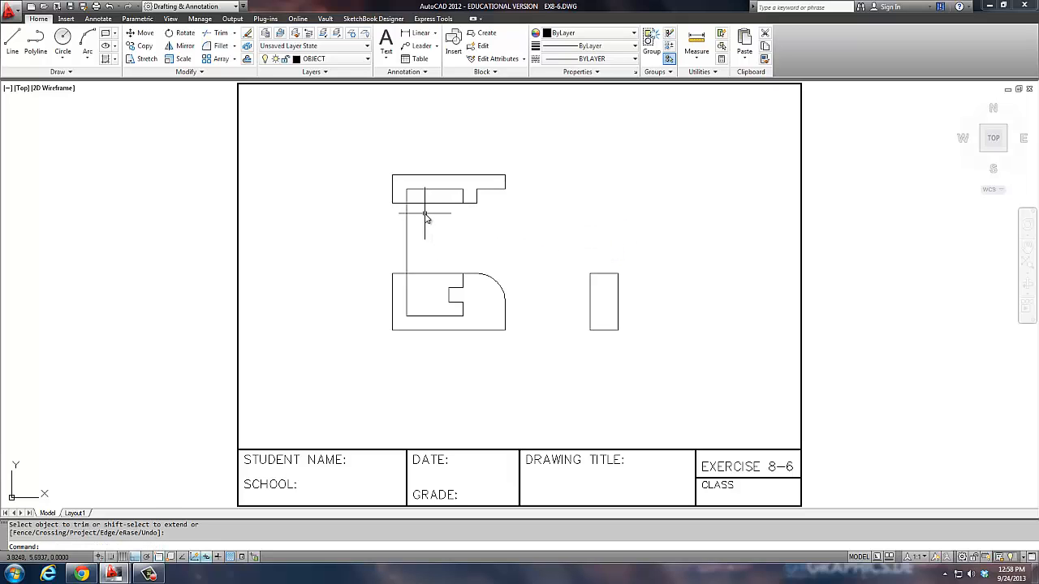
# - Trim the left projection line between the front and top views, using the top view's outline as the cutting edge
pyautogui.write('tr')
pyautogui.press('Return')
pyautogui.press('Return')
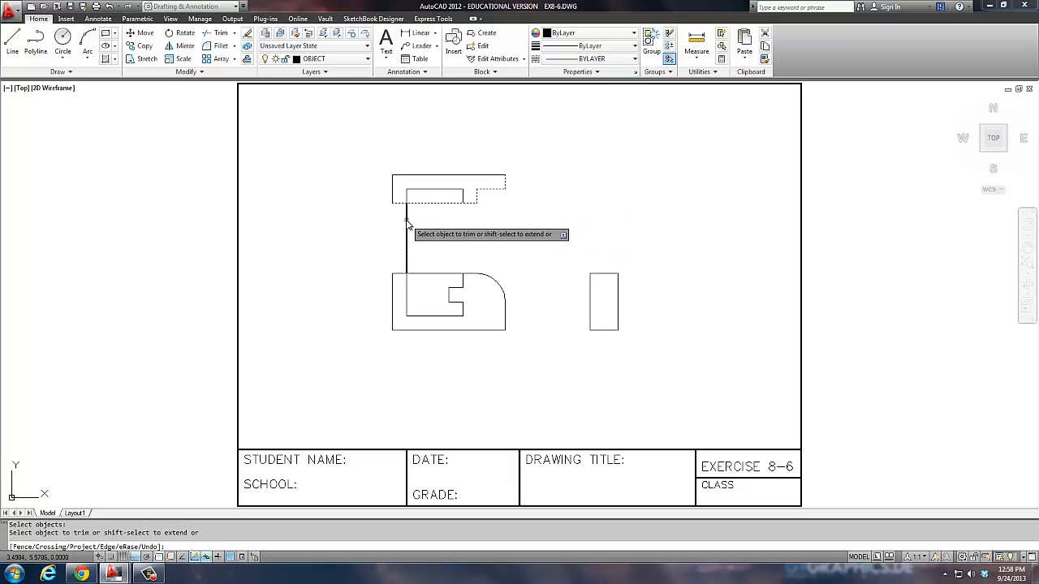
pyautogui.press('Return')
# - Erase the leftover piece of the left projection line between the front and top views
pyautogui.click(410, 224)
pyautogui.click(397, 217)
pyautogui.write('we')
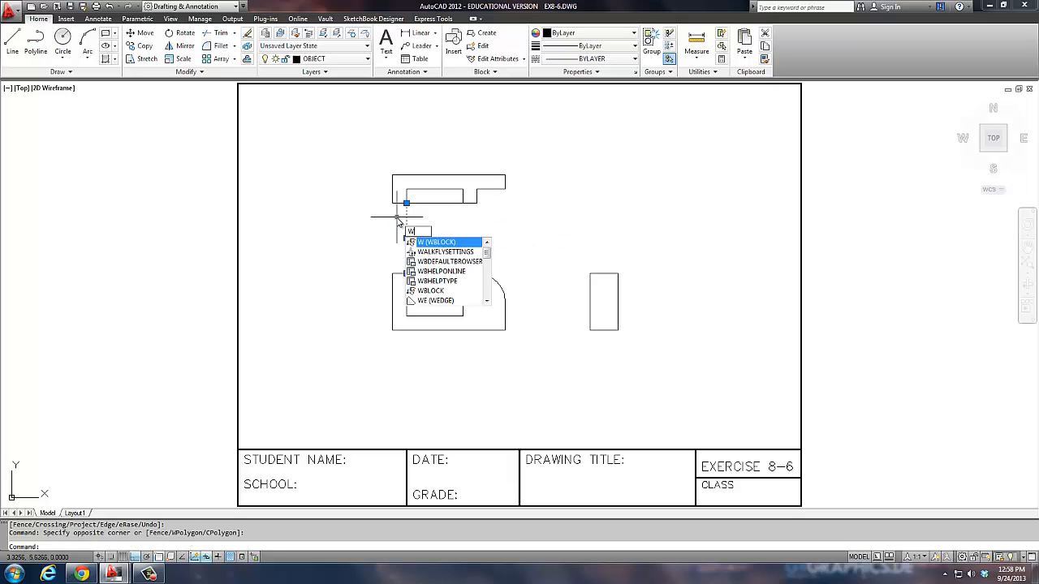
pyautogui.press('Return')
pyautogui.press('Escape')
pyautogui.write('e')
pyautogui.press('Return')
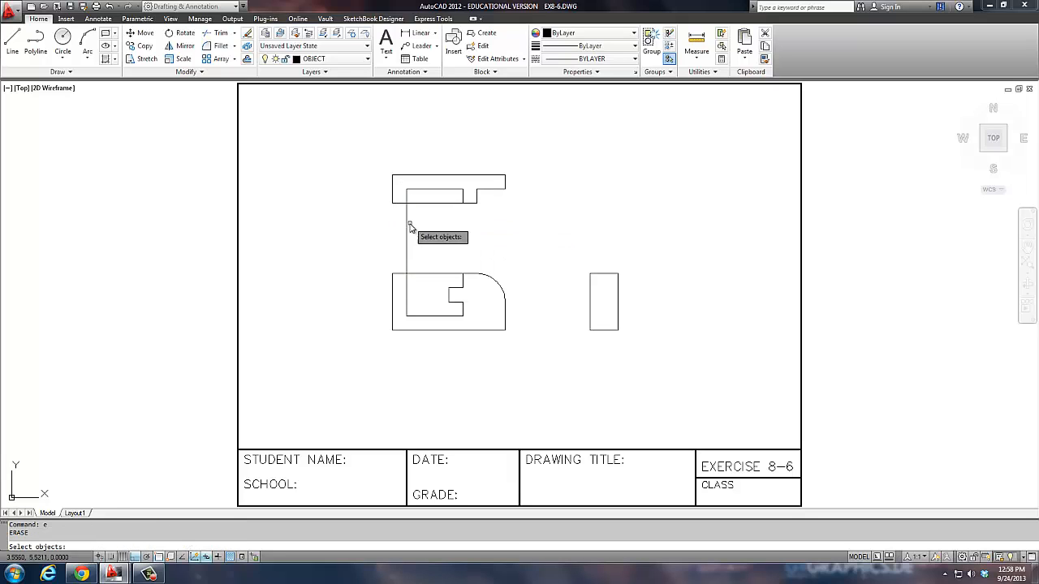
pyautogui.click(412, 228)
pyautogui.click(400, 225)
pyautogui.press('Return')
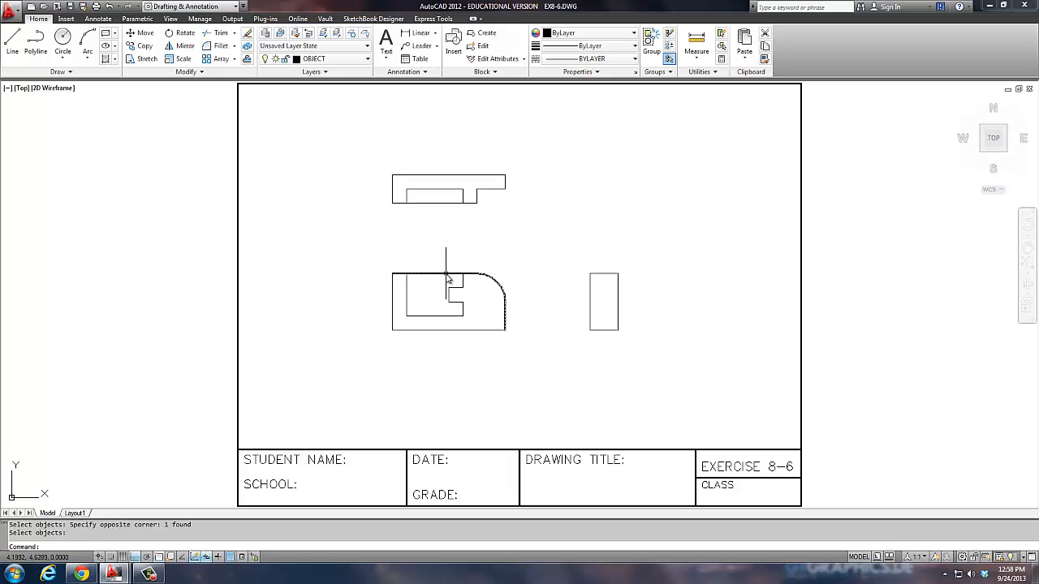
# - Draw a vertical projection line from the notch's inner upper corner in the front view to the top view's inner horizontal line
pyautogui.write('l')
pyautogui.press('Return')
pyautogui.click(448, 273)
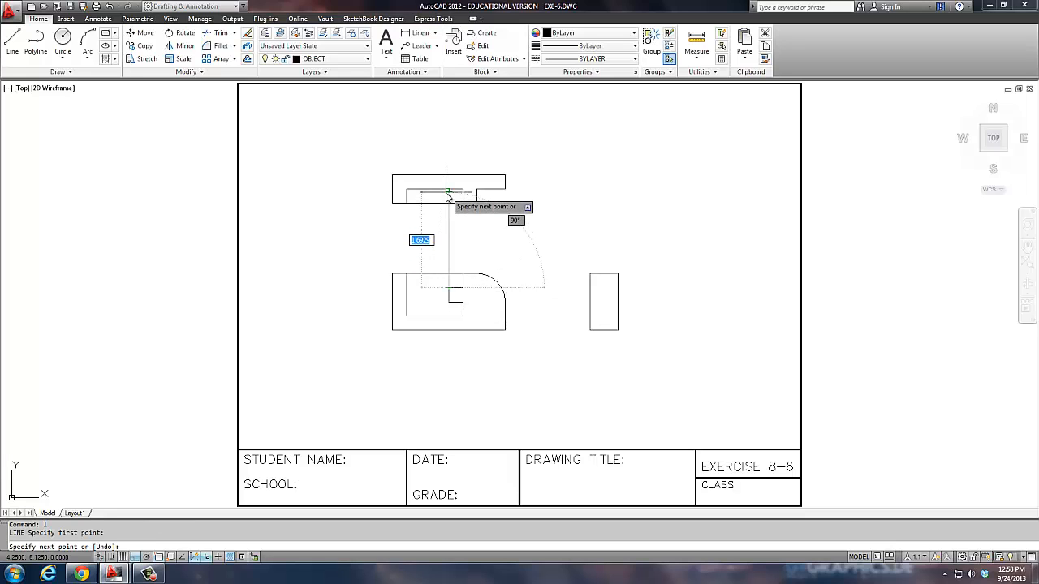
pyautogui.click(449, 203)
pyautogui.press('Escape')
# - Trim the notch projection line below the top view's lower edge, keeping only the part inside the top view
pyautogui.write('tr')
pyautogui.press('Return')
pyautogui.click(454, 203)
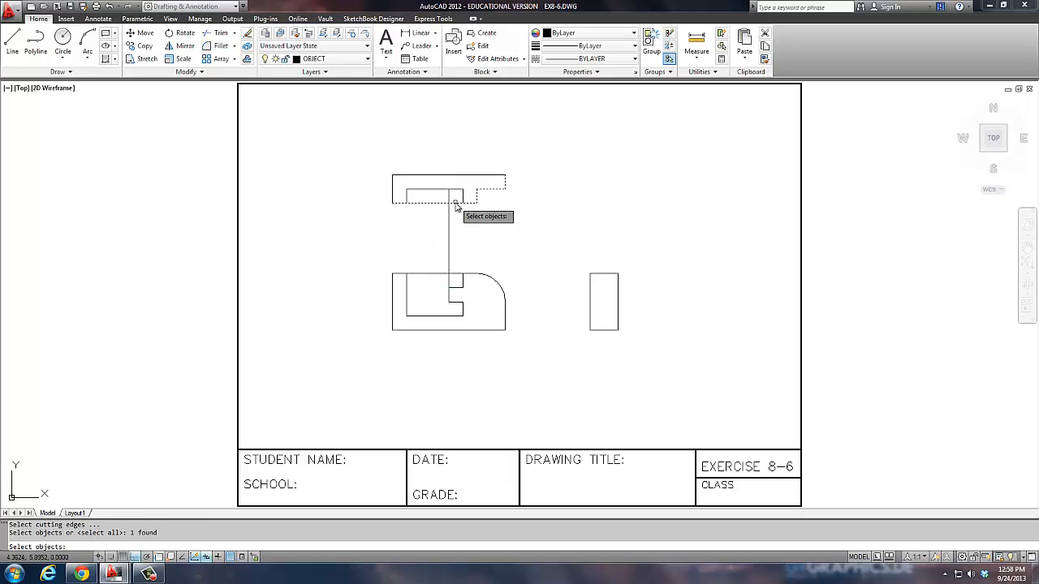
pyautogui.press('Return')
pyautogui.press('Return')
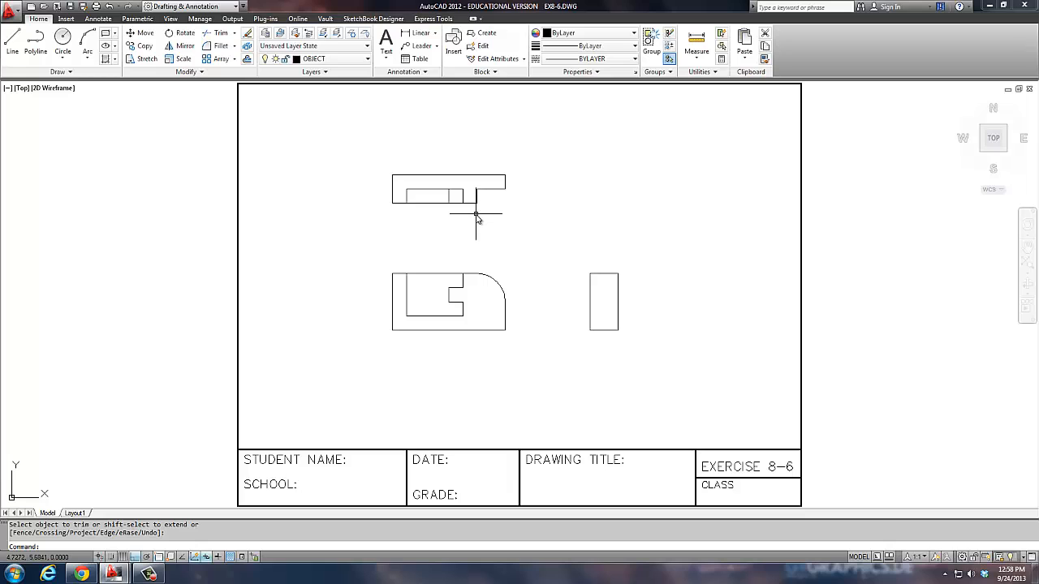
# - Draw a vertical line from the top view's lower step corner down through the front view to its bottom edge
pyautogui.write('l')
pyautogui.press('Return')
pyautogui.click(476, 208)
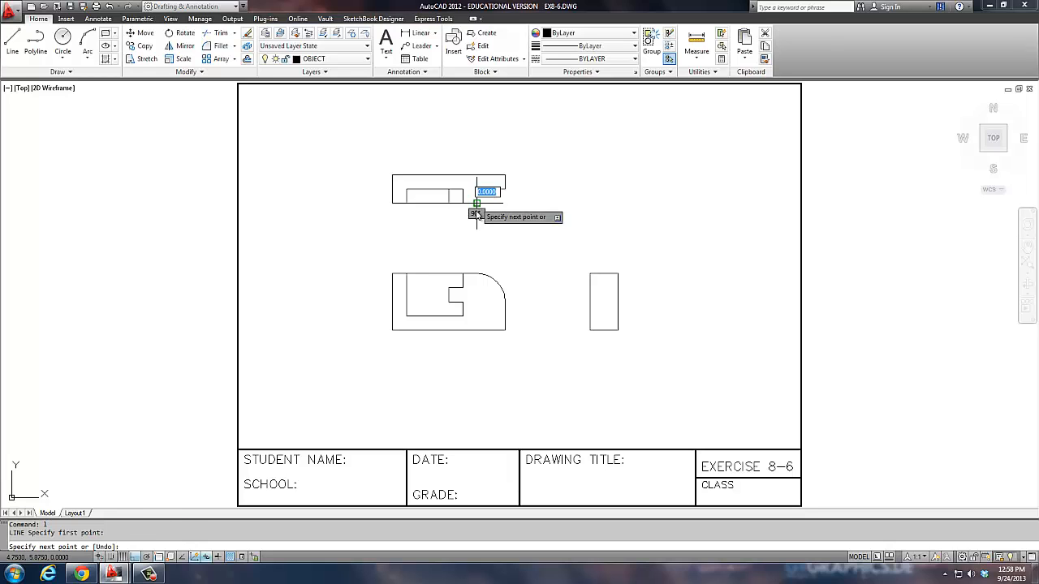
pyautogui.click(476, 275)
pyautogui.press('Return')
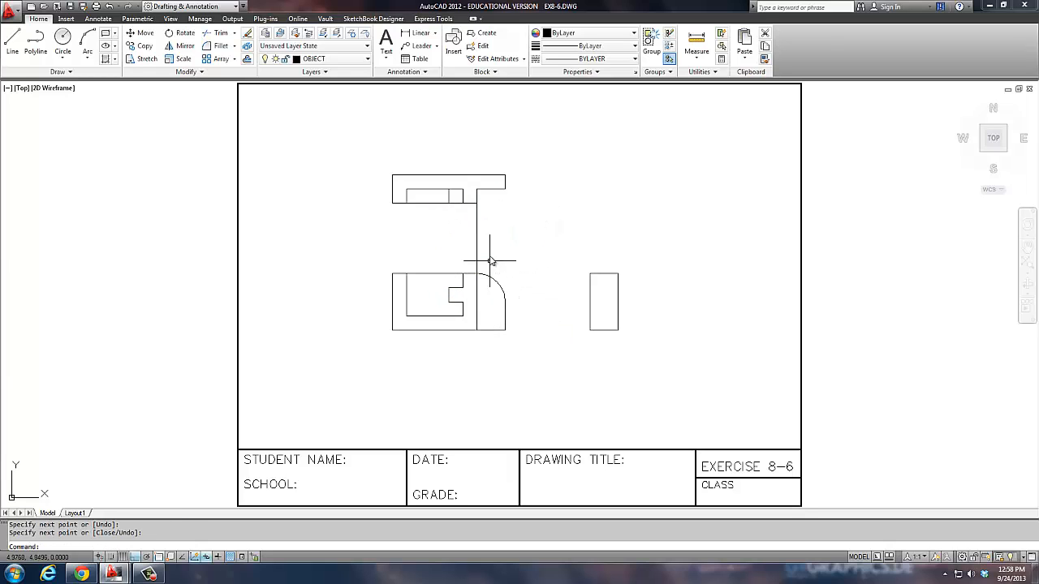
# - Erase the segment of the step projection line that lies between the top and front views
pyautogui.click(487, 262)
pyautogui.click(464, 237)
pyautogui.write('e')
pyautogui.press('Return')
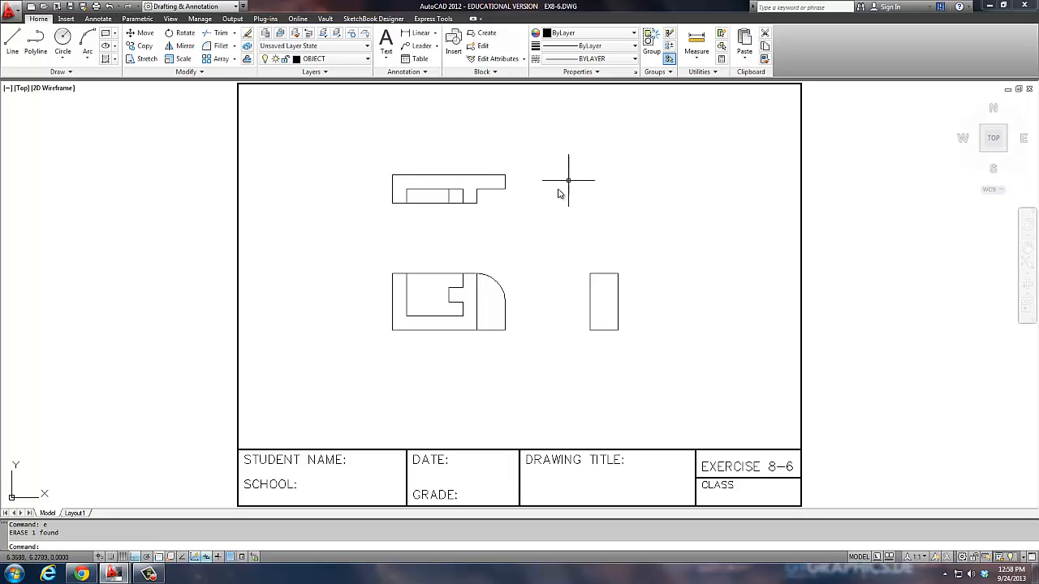
# - Offset the side view's left edge inward by the step depth picked between two corners of the top view
pyautogui.write('o')
pyautogui.press('Return')
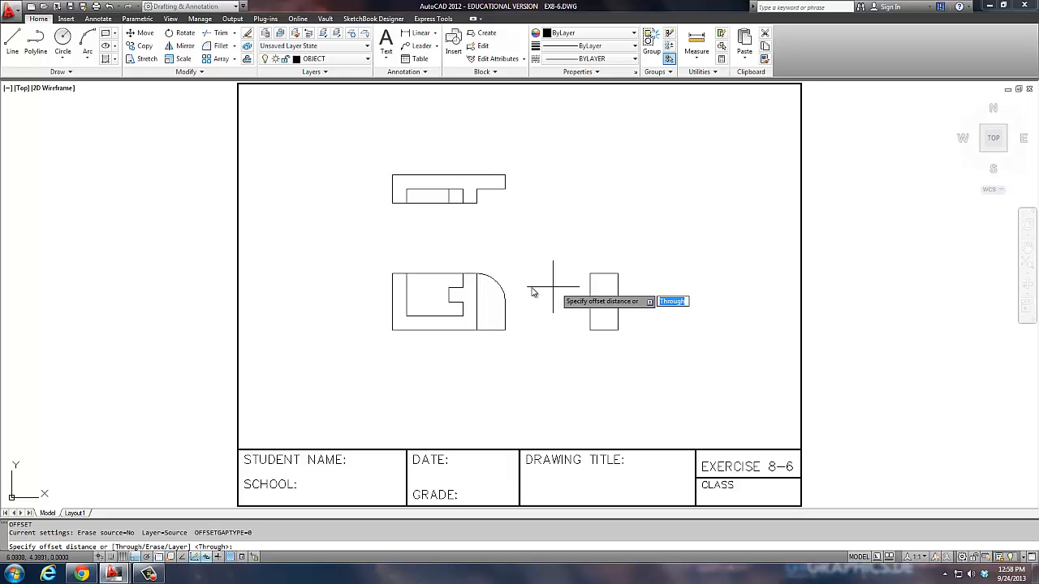
pyautogui.click(476, 203)
pyautogui.click(477, 189)
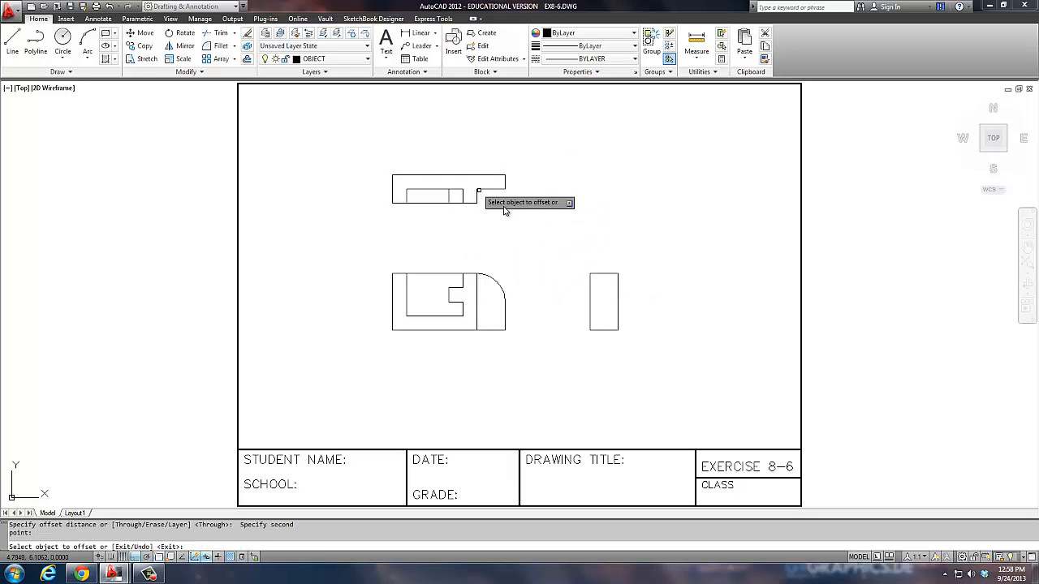
pyautogui.click(590, 297)
pyautogui.click(602, 296)
pyautogui.press('Return')
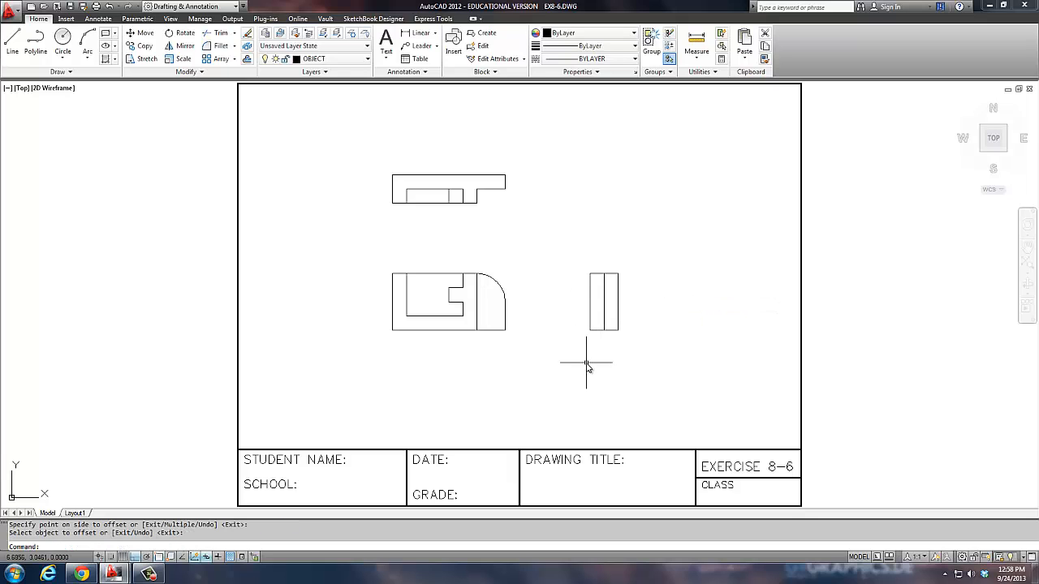
# - Make HIDDEN the current layer and draw a horizontal line from the notch's upper outer corner to the side view's middle line
pyautogui.click(353, 59)
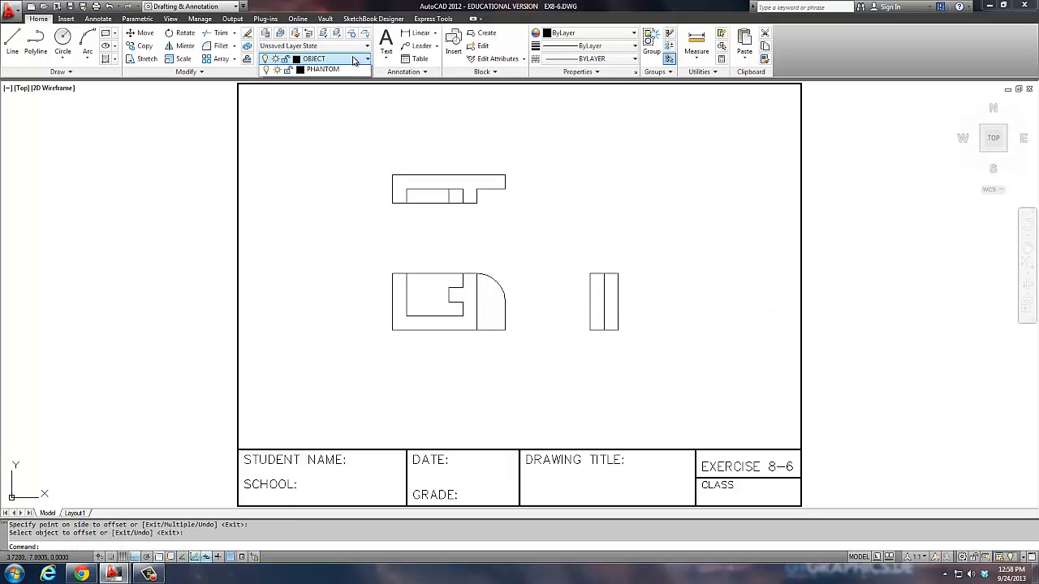
pyautogui.click(324, 155)
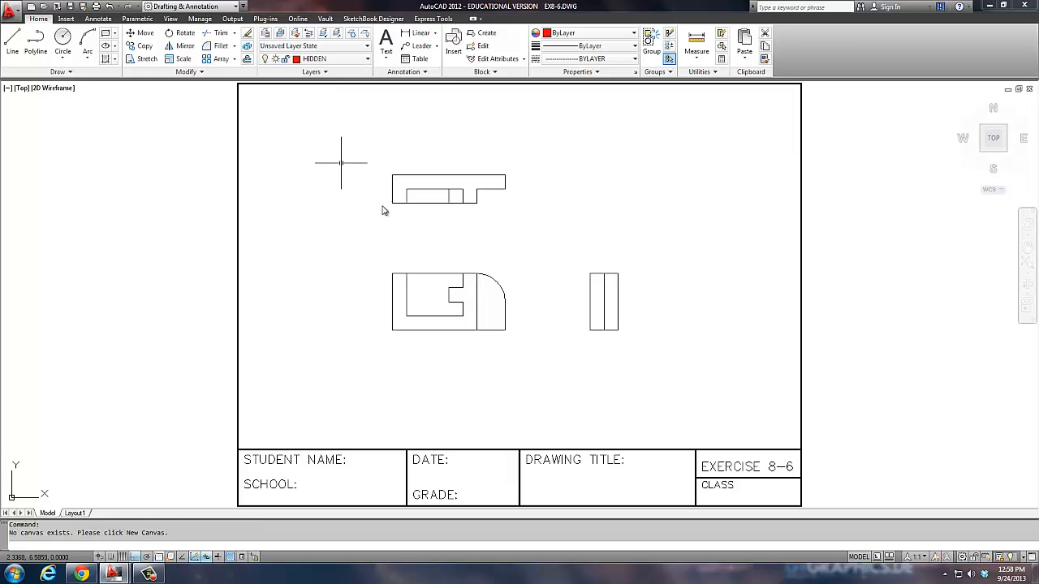
pyautogui.write('l')
pyautogui.press('Return')
pyautogui.click(461, 287)
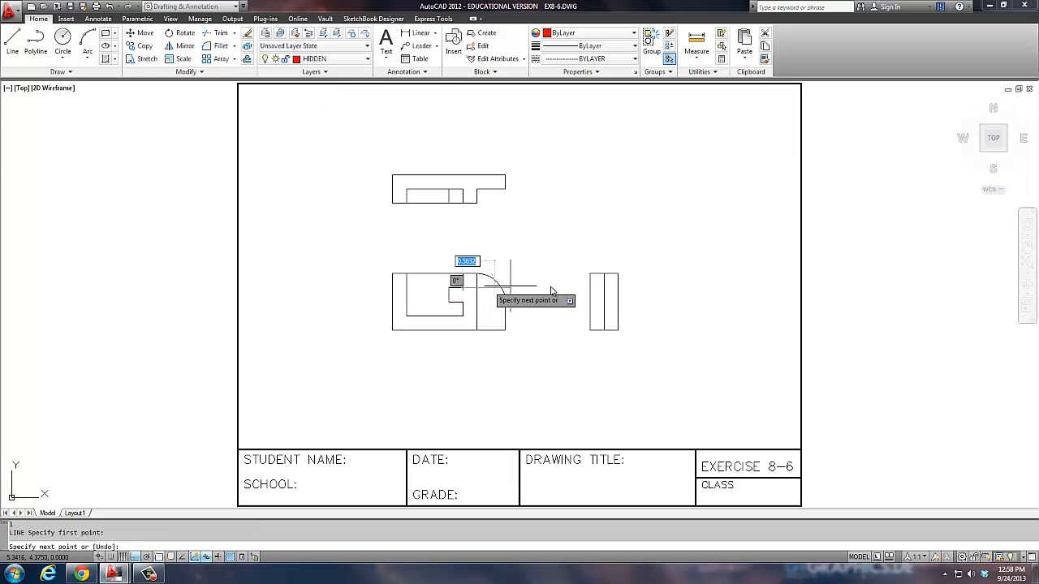
pyautogui.click(604, 289)
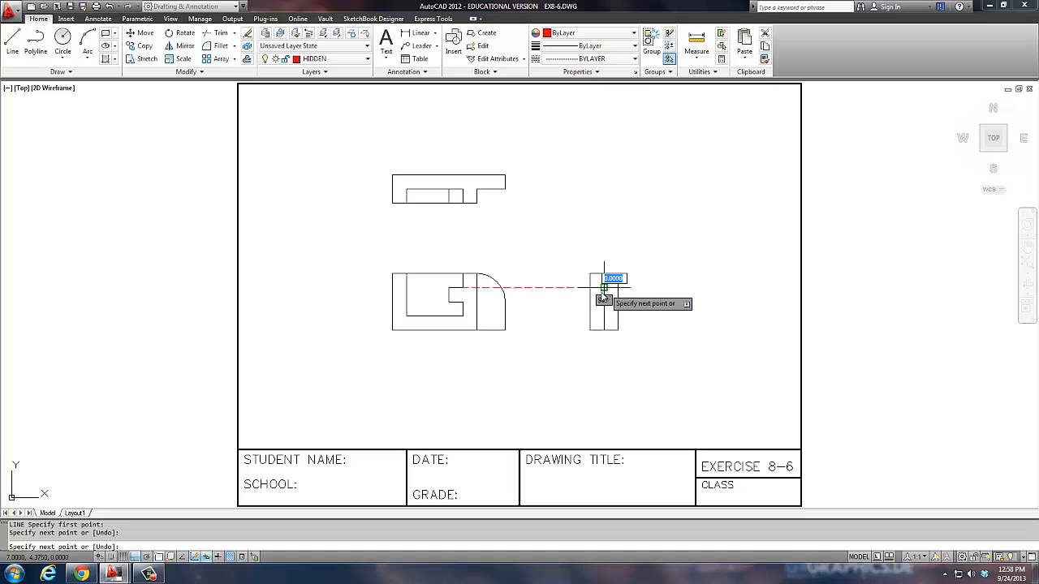
pyautogui.press('Return')
# - Draw two more horizontal hidden lines from the notch's lower outer corner and the recess's lower corner to the side view's middle line
pyautogui.press('Return')
pyautogui.click(463, 301)
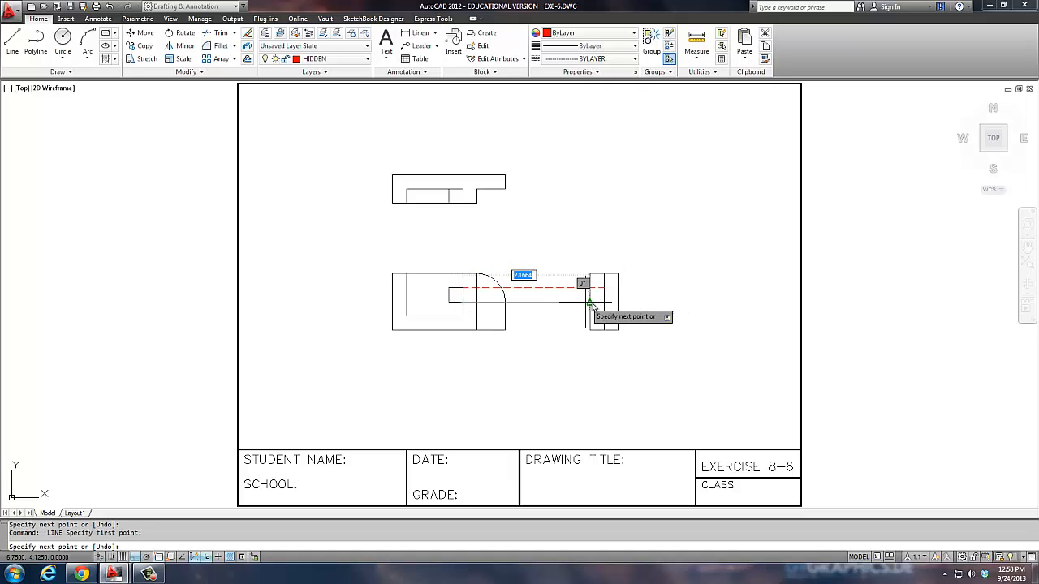
pyautogui.click(604, 301)
pyautogui.press('Return')
pyautogui.press('Return')
pyautogui.click(465, 317)
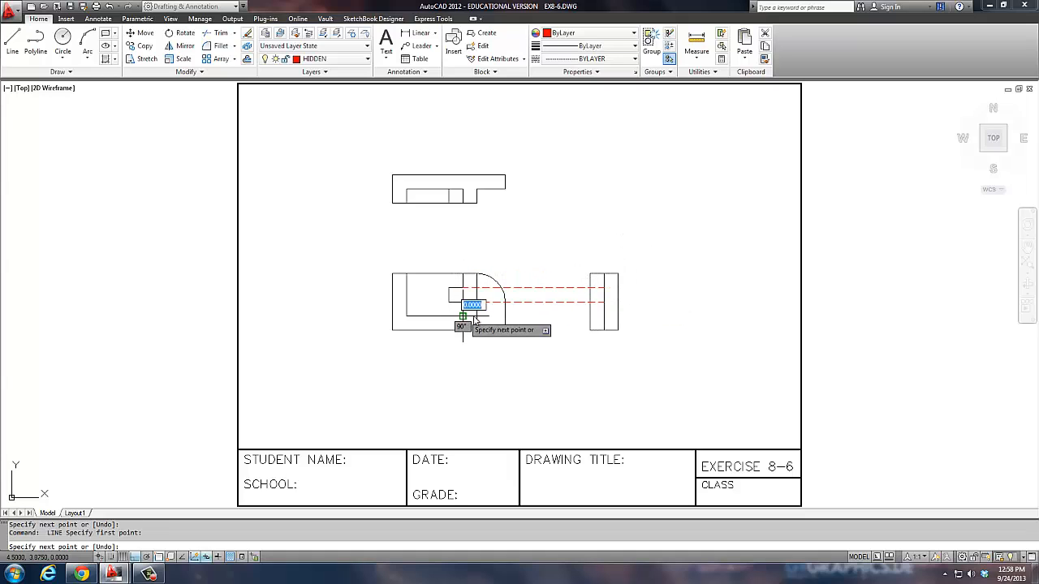
pyautogui.click(604, 316)
pyautogui.press('Return')
# - Try to trim the three hidden projection lines together at the side view's left edge
pyautogui.write('tr')
pyautogui.press('Return')
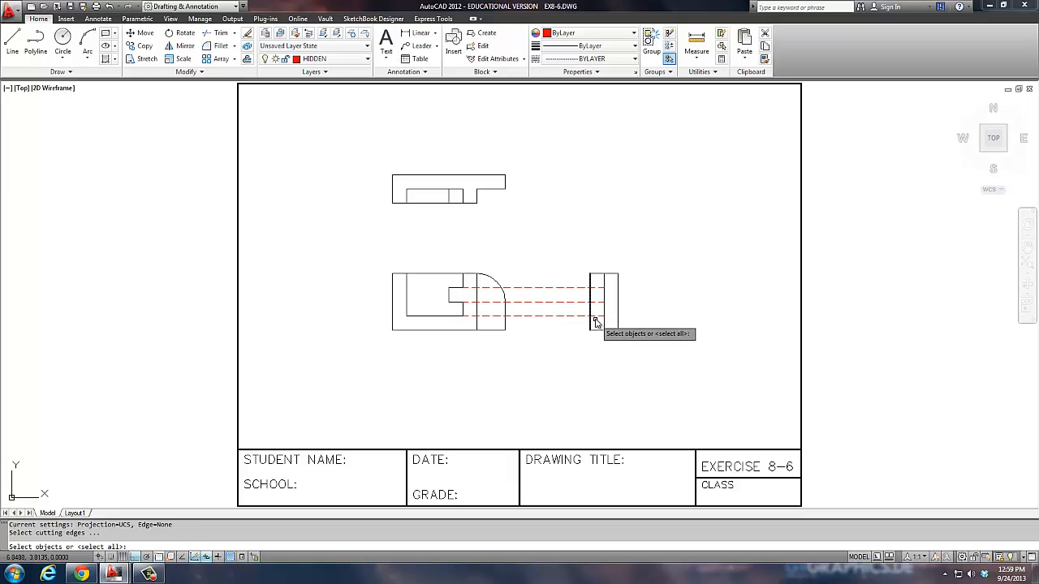
pyautogui.click(590, 312)
pyautogui.press('Return')
pyautogui.click(573, 327)
pyautogui.click(555, 268)
pyautogui.press('Return')
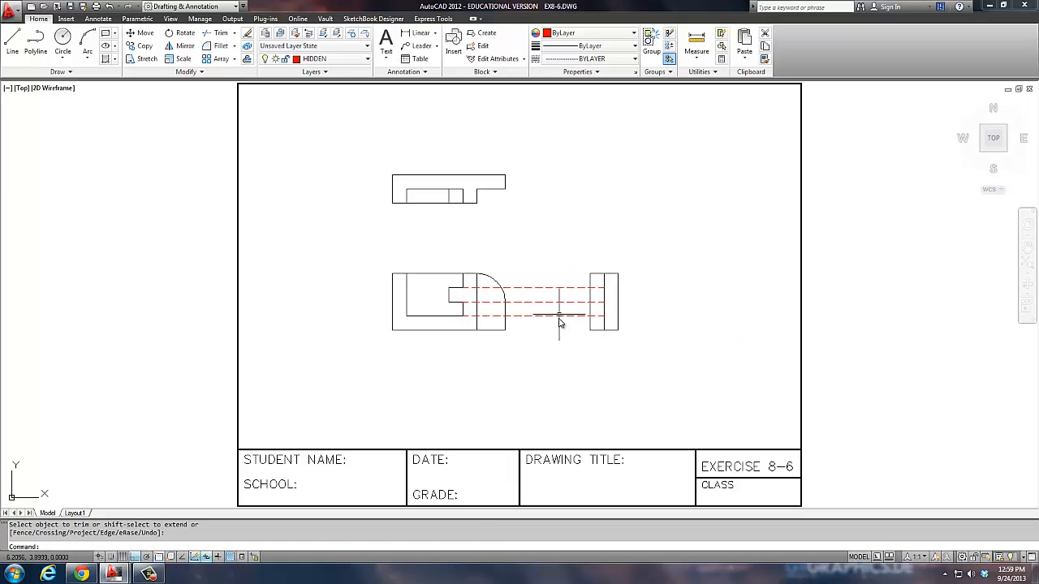
pyautogui.press('Escape')
pyautogui.press('Escape')
# - Trim the three hidden projection lines at the side view's left edge, keeping only the parts inside the side view
pyautogui.click(591, 310)
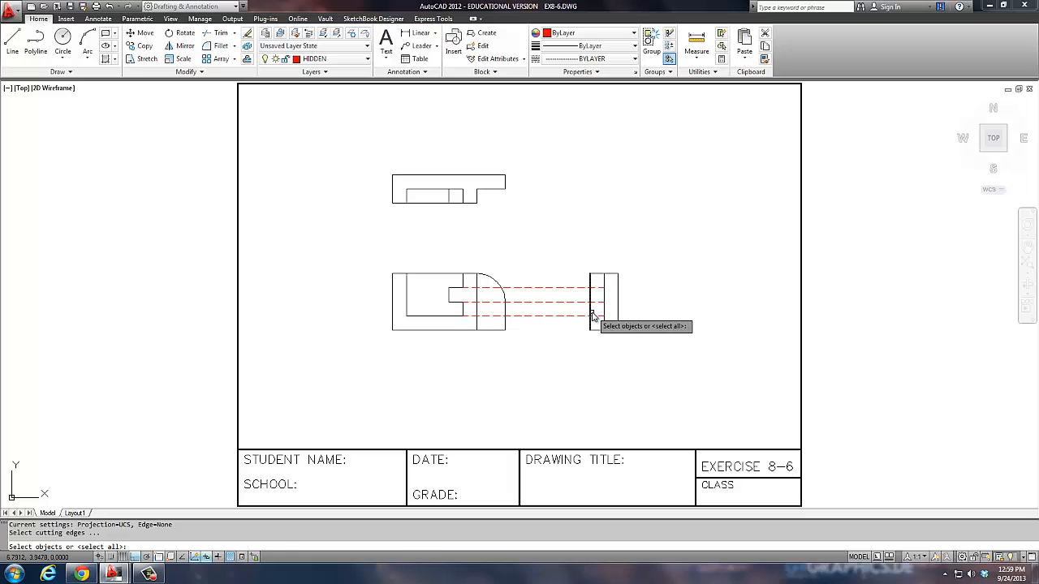
pyautogui.press('Return')
pyautogui.click(581, 303)
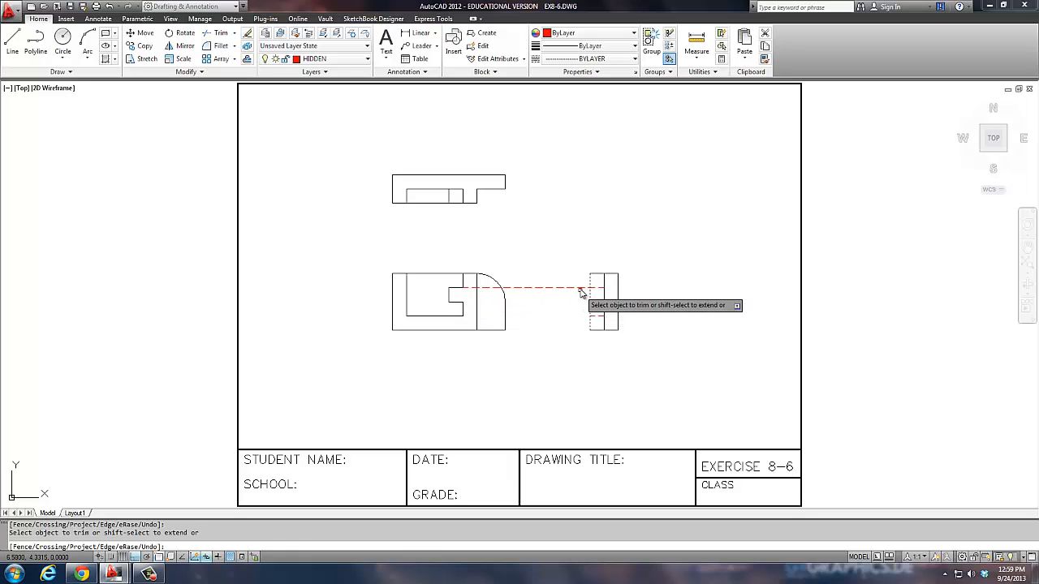
pyautogui.click(579, 289)
pyautogui.press('Return')
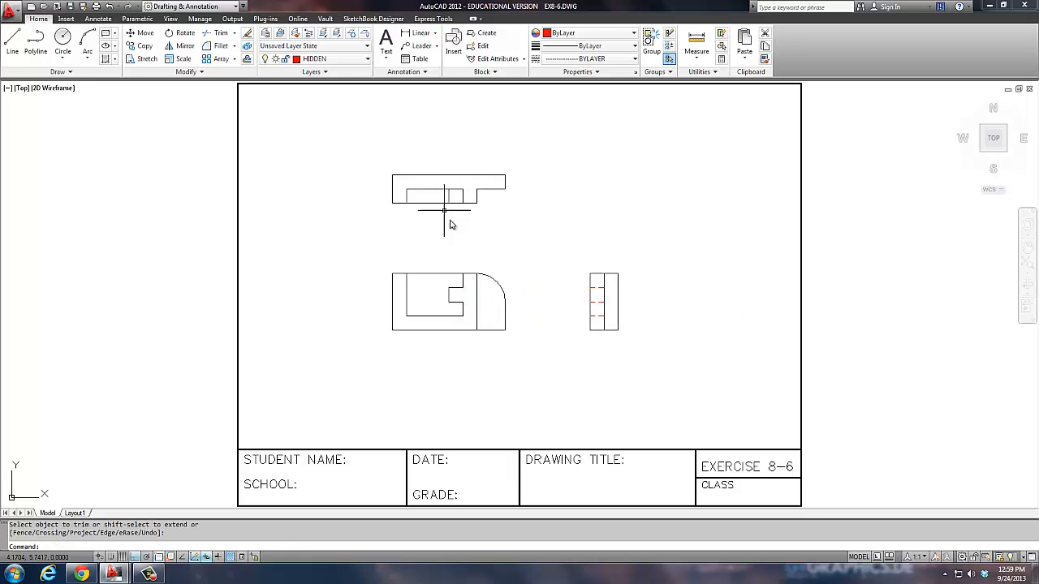